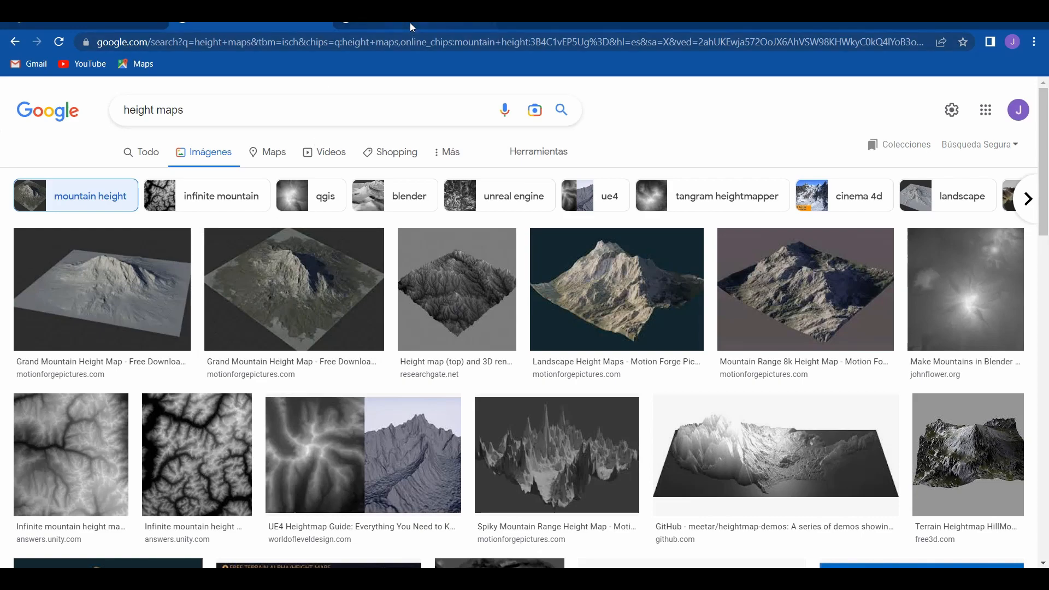
- Browse the image search results for height maps and the Unity manual page explaining greyscale heightmaps
{"action": "left_click", "coordinate": [15, 42]}
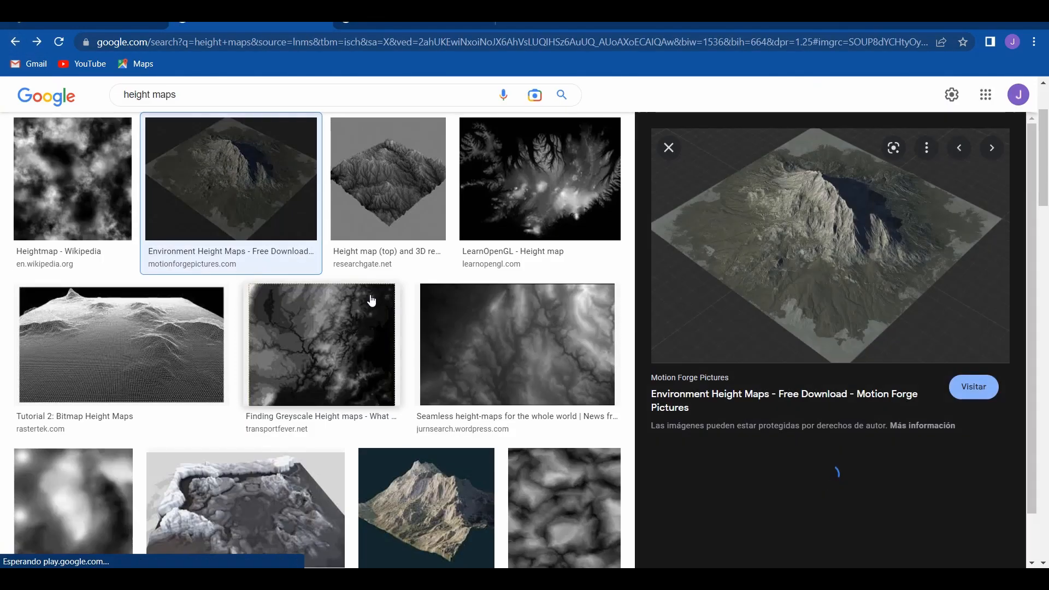
{"action": "left_click", "coordinate": [669, 148]}
{"action": "scroll", "coordinate": [566, 318], "scroll_direction": "up", "scroll_amount": 2}
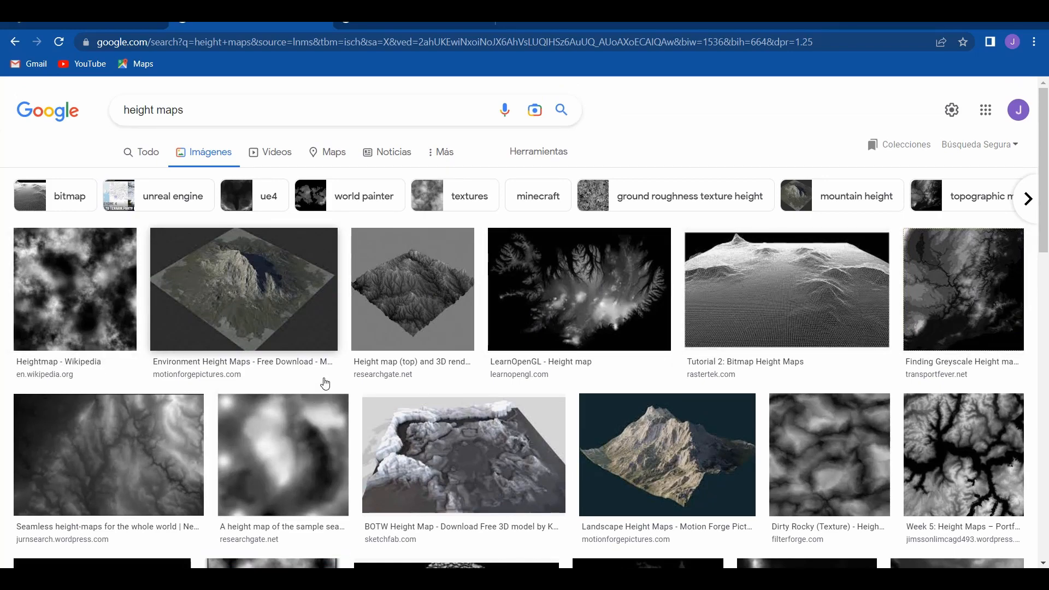
{"action": "scroll", "coordinate": [325, 384], "scroll_direction": "down", "scroll_amount": 2}
{"action": "left_click", "coordinate": [100, 25]}
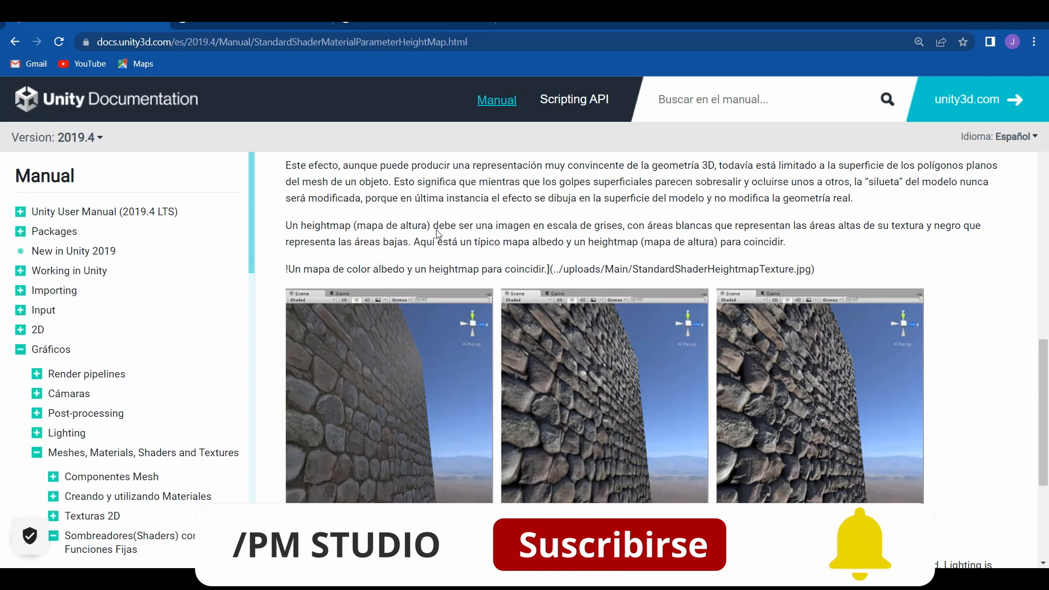
{"action": "left_click", "coordinate": [257, 24]}
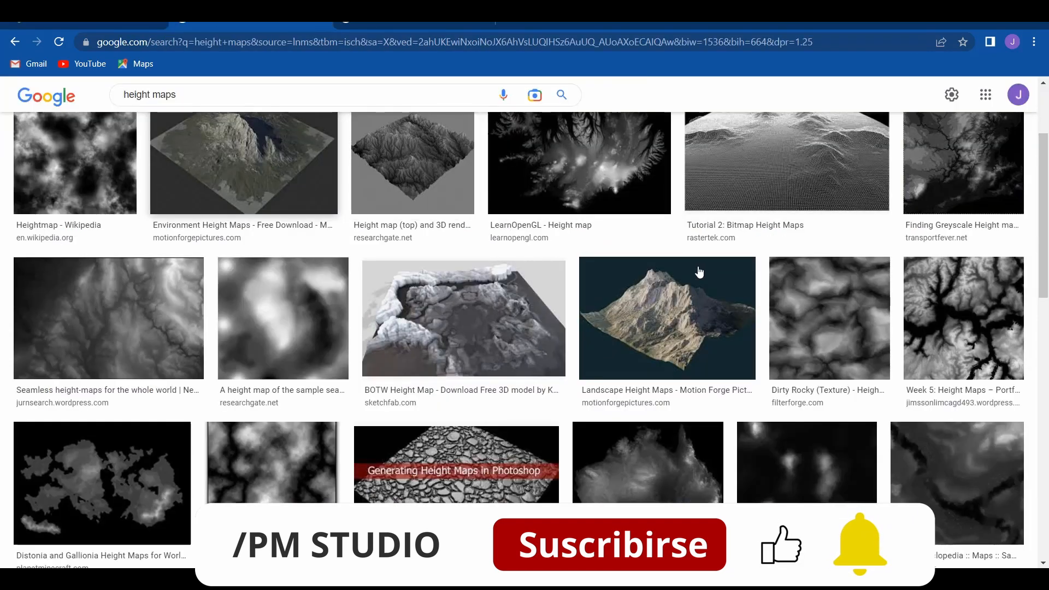
{"action": "left_click", "coordinate": [955, 347]}
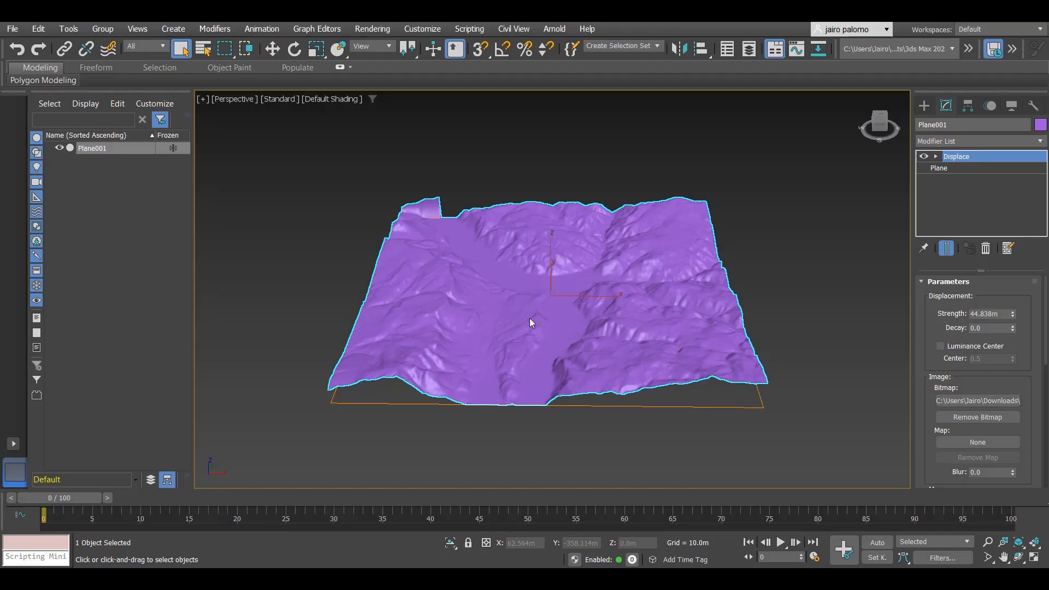
- Inspect the finished displaced terrain in 3ds Max, then hide Plane001 to clear the viewport
{"action": "scroll", "coordinate": [544, 306], "scroll_direction": "up", "scroll_amount": 3}
{"action": "middle_click_drag", "start_coordinate": [595, 388], "coordinate": [559, 348]}
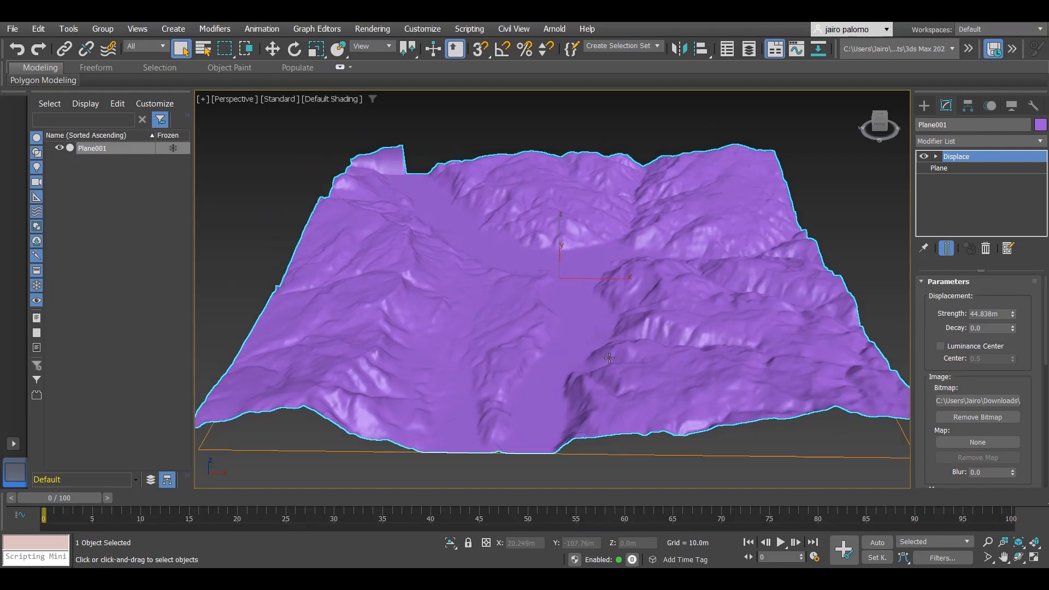
{"action": "middle_click_drag", "start_coordinate": [663, 322], "coordinate": [630, 335]}
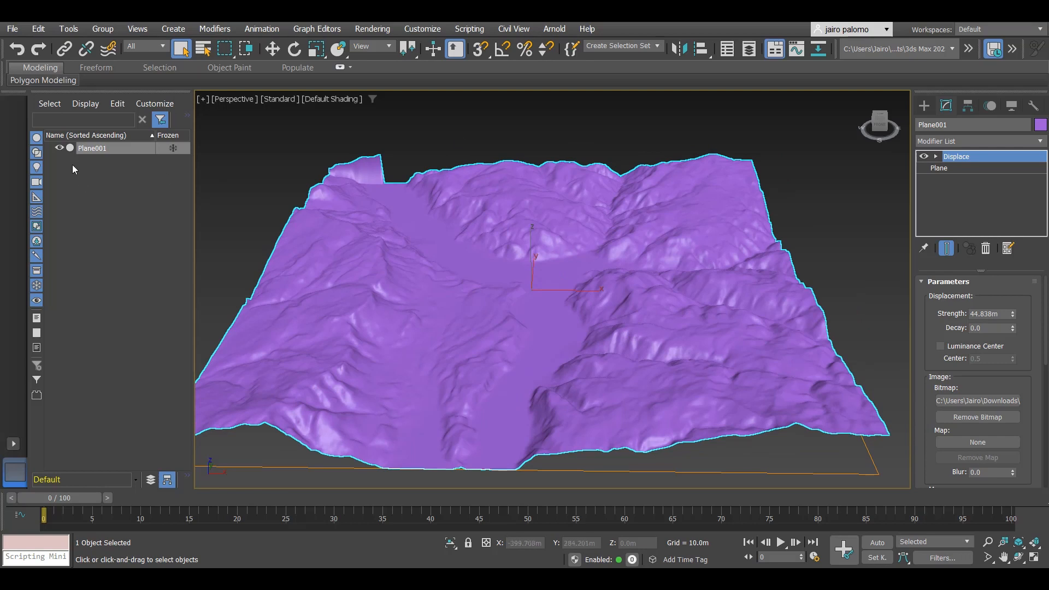
{"action": "left_click", "coordinate": [59, 148]}
{"action": "middle_click_drag", "start_coordinate": [566, 302], "coordinate": [504, 307], "text": "alt"}
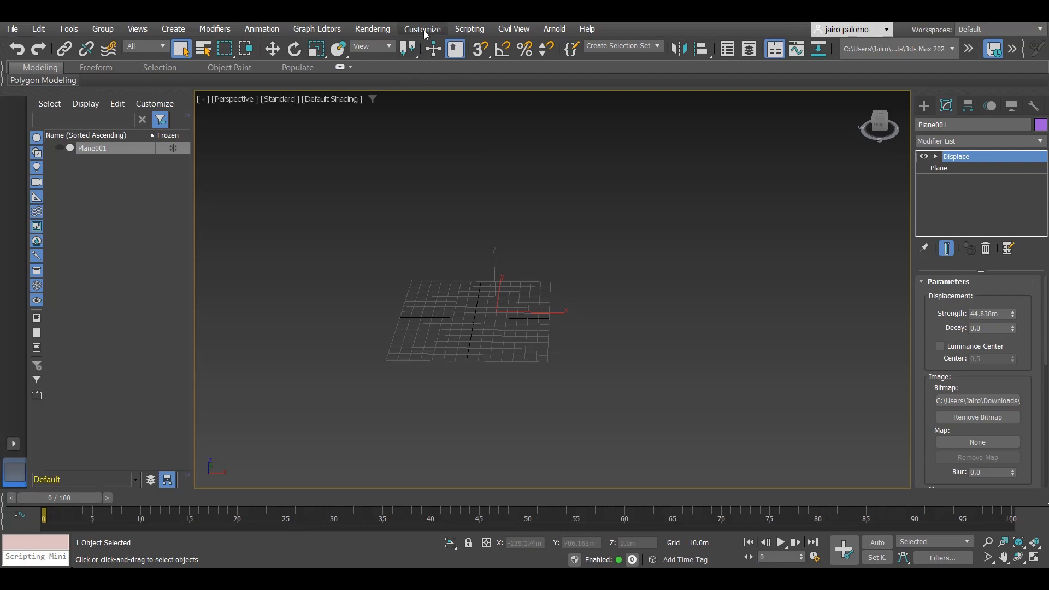
- Check the display unit scale and the system unit scale in the scene's units setup
{"action": "left_click", "coordinate": [425, 32]}
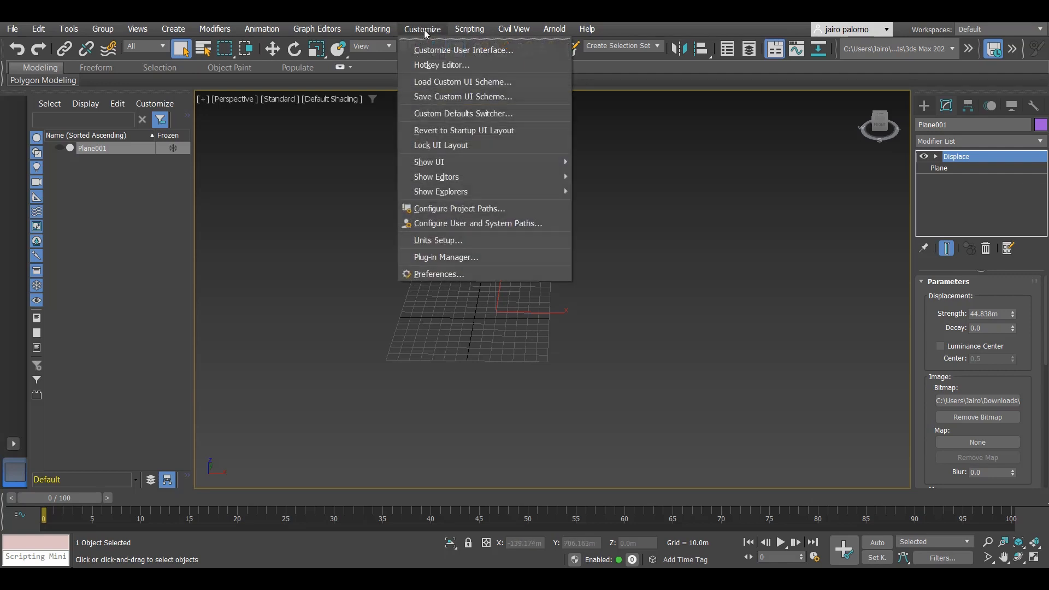
{"action": "left_click", "coordinate": [436, 235]}
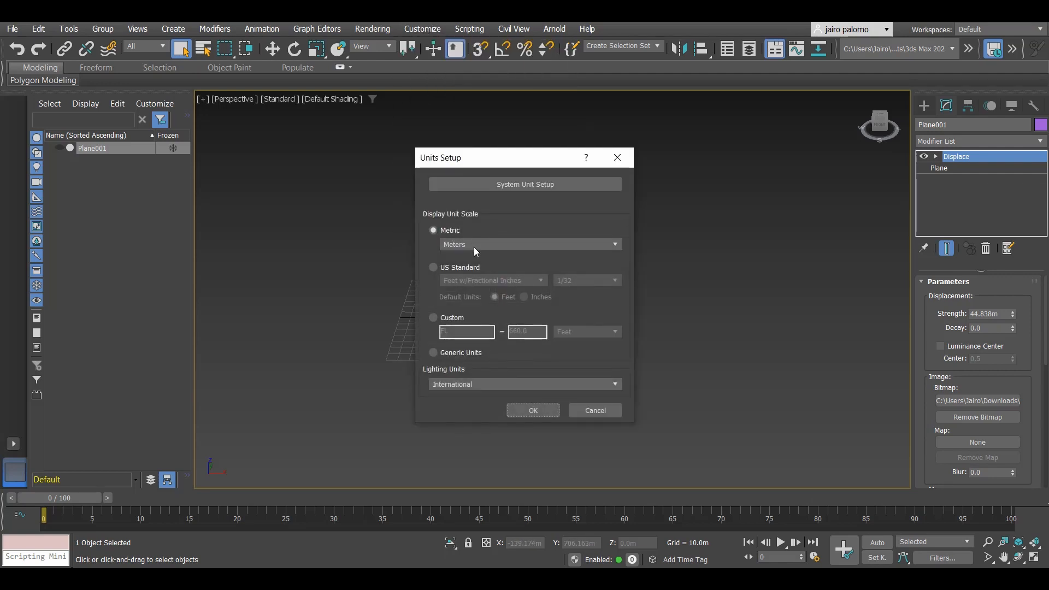
{"action": "left_click", "coordinate": [512, 186]}
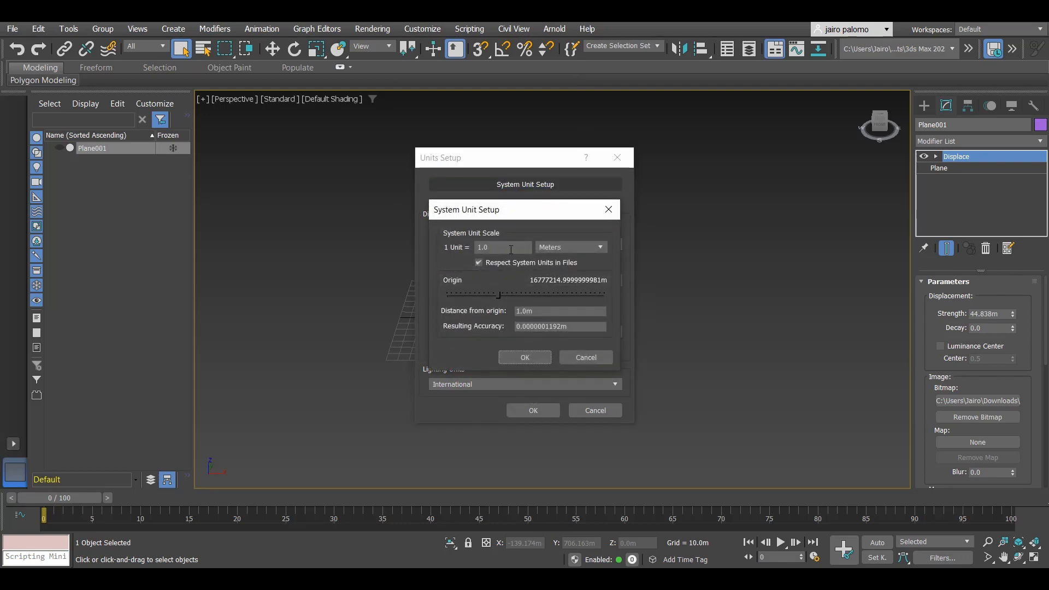
{"action": "left_click", "coordinate": [533, 357]}
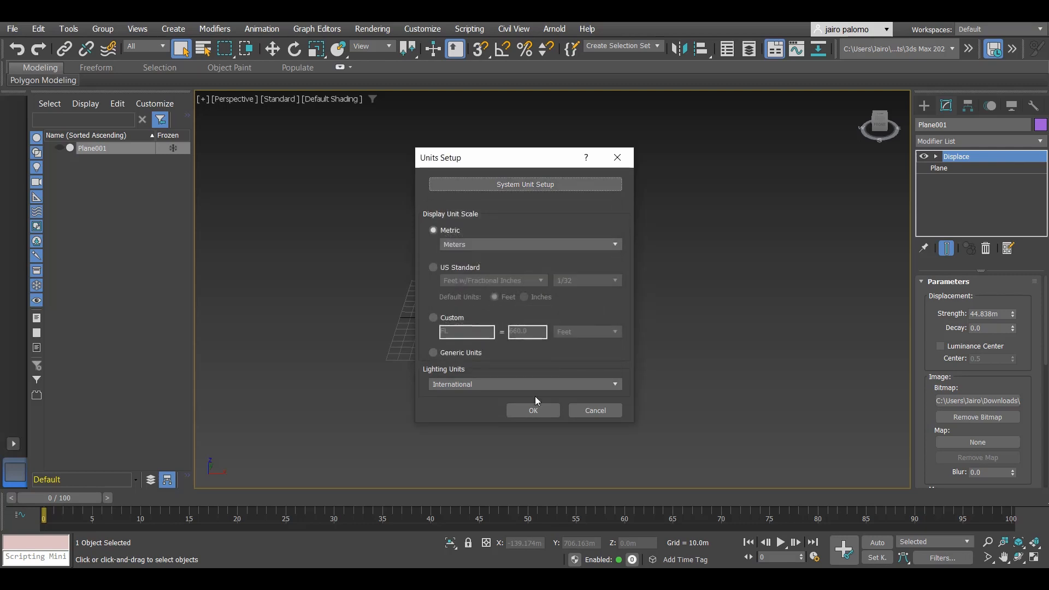
{"action": "left_click", "coordinate": [532, 411]}
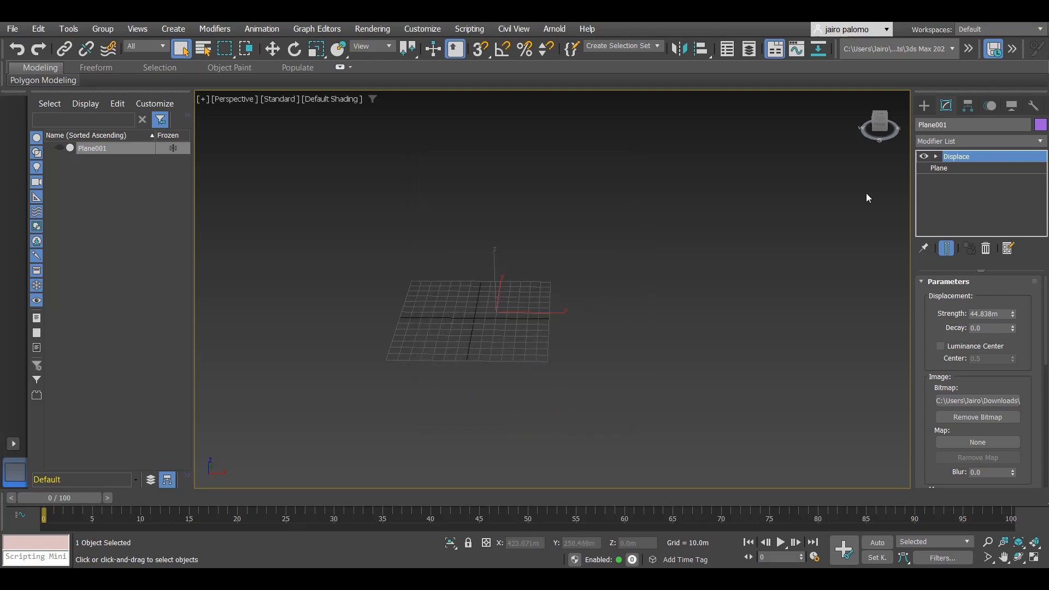
- Create a standard primitive plane about 476 m long and 427 m wide in the perspective view
{"action": "left_click", "coordinate": [923, 109]}
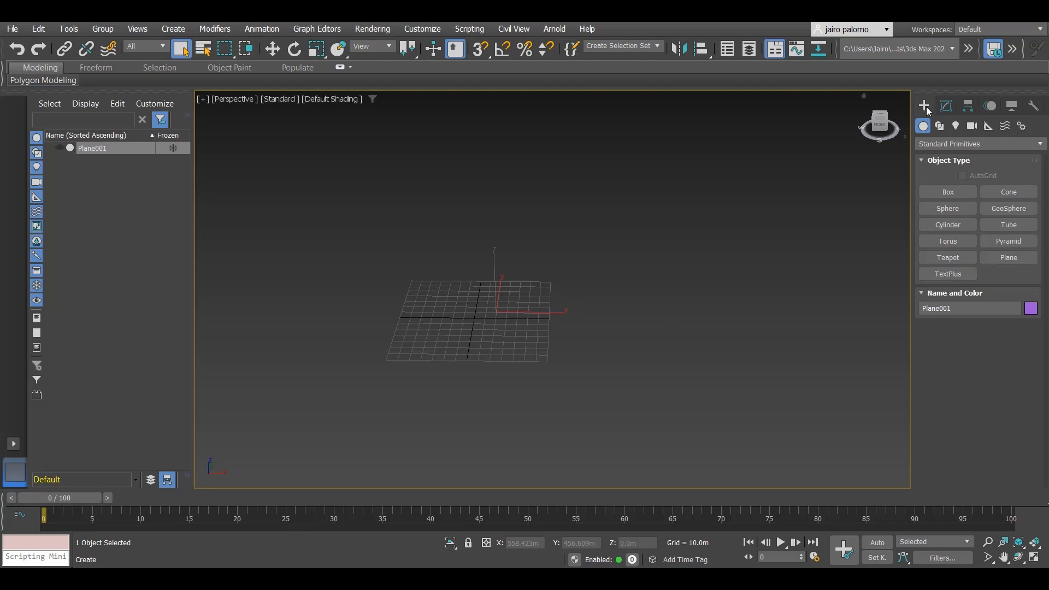
{"action": "left_click", "coordinate": [1005, 259]}
{"action": "left_click_drag", "start_coordinate": [348, 201], "coordinate": [793, 476]}
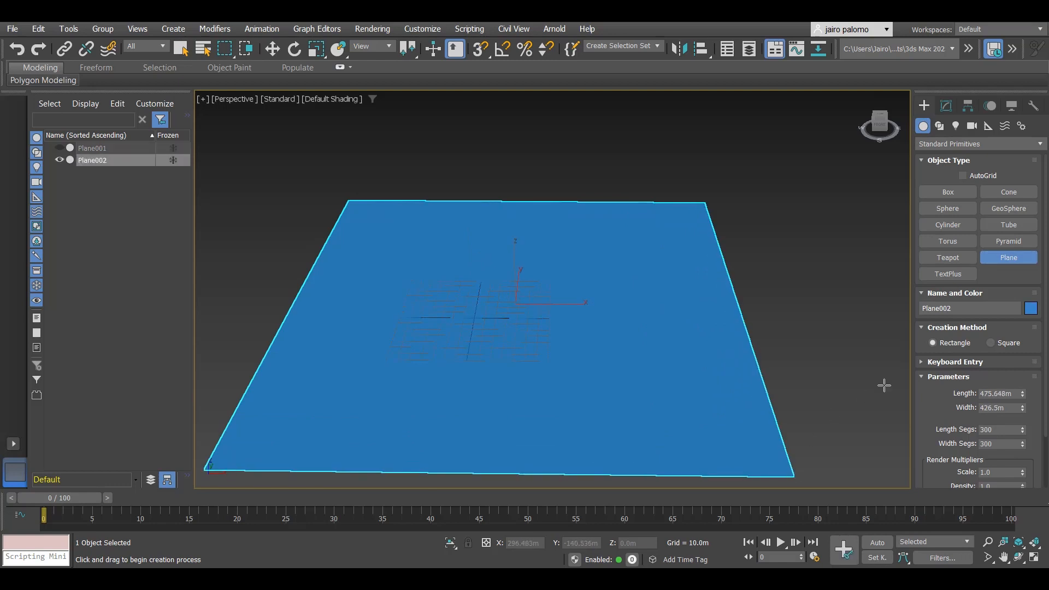
- Set both the length and the width of the new plane to 500 m
{"action": "left_click", "coordinate": [947, 107]}
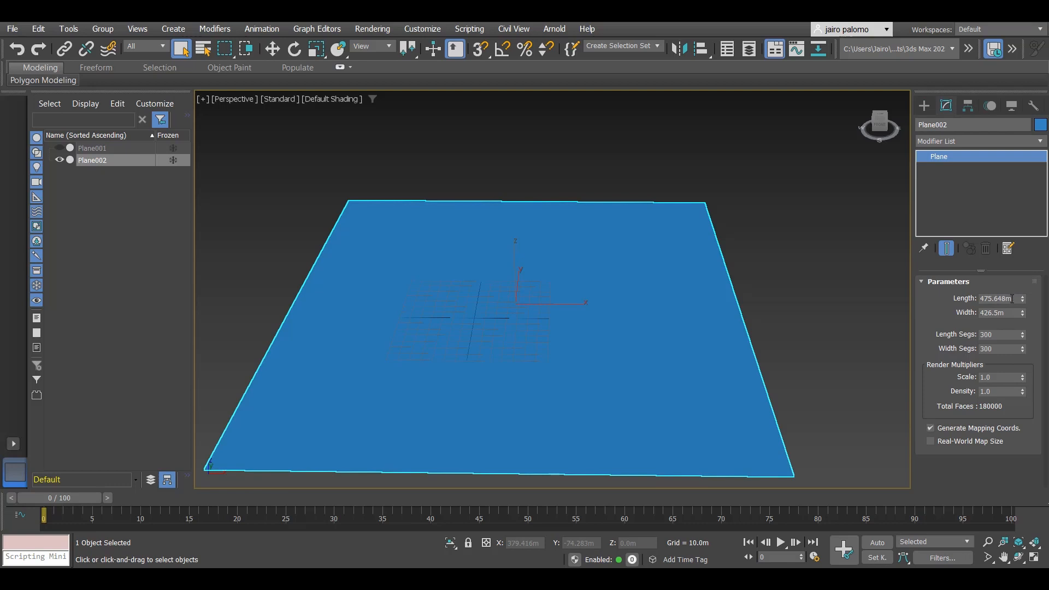
{"action": "left_click", "coordinate": [1012, 298]}
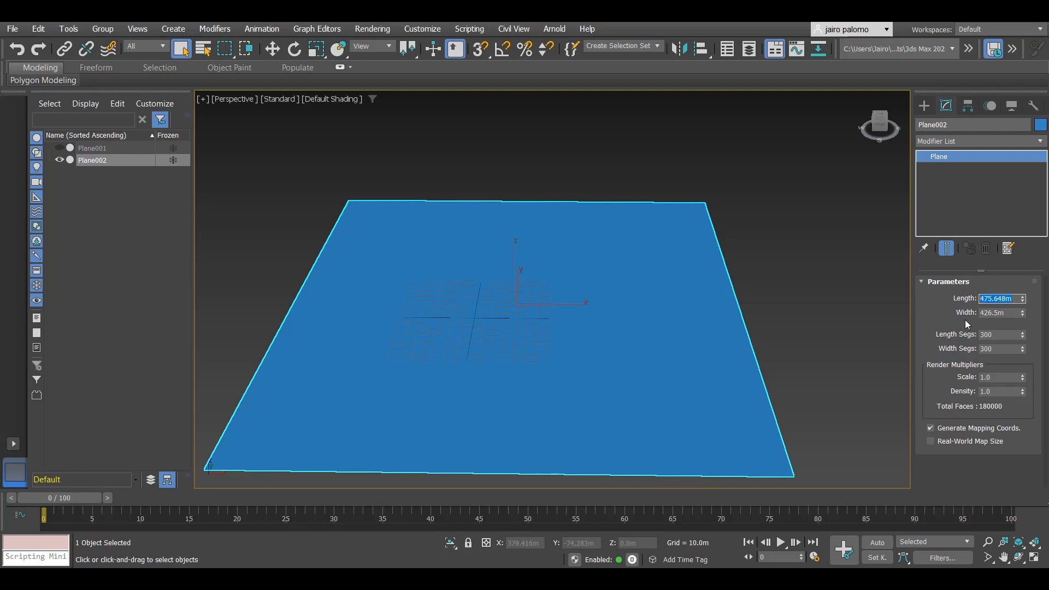
{"action": "type", "text": "500"}
{"action": "key", "text": "Tab"}
{"action": "type", "text": "50"}
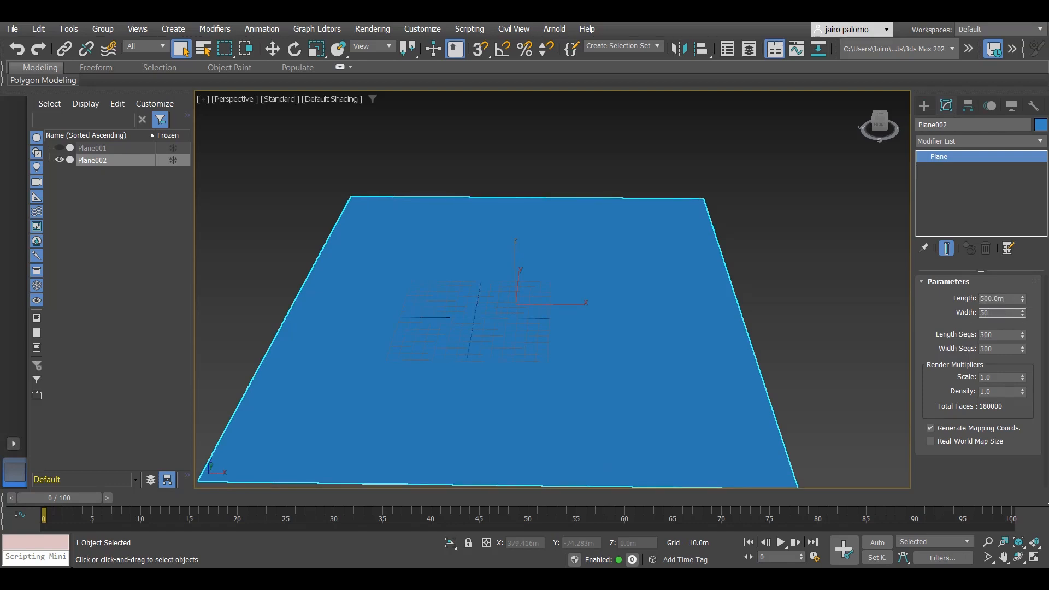
{"action": "type", "text": "0"}
{"action": "key", "text": "Tab"}
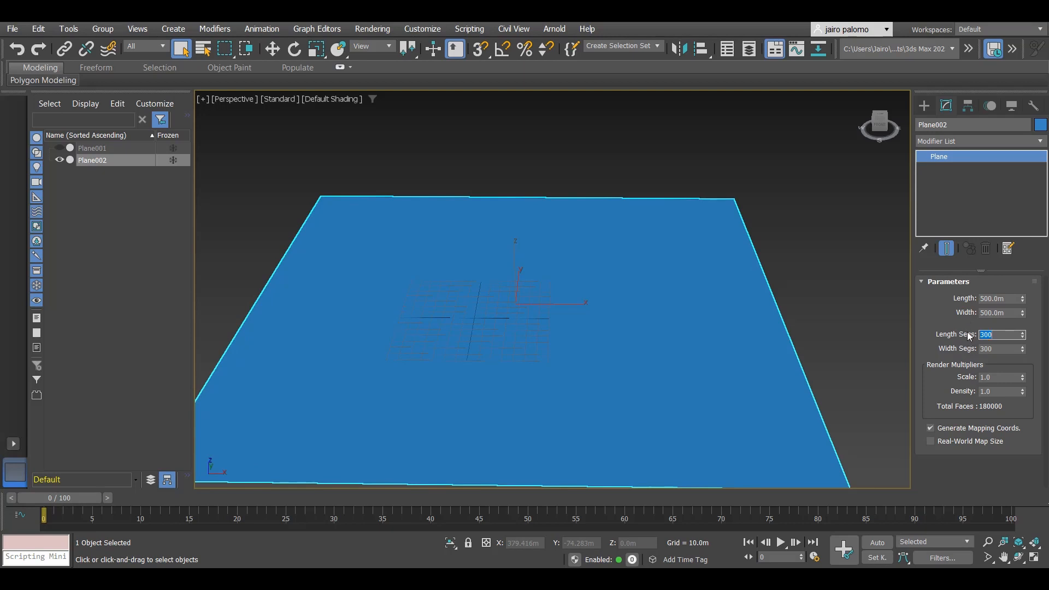
- Set the plane's length segments and width segments to 50 each
{"action": "type", "text": "50"}
{"action": "key", "text": "Tab"}
{"action": "type", "text": "50"}
{"action": "key", "text": "Tab"}
- Switch the perspective view to shaded display with edged faces so the plane's segments show
{"action": "scroll", "coordinate": [702, 375], "scroll_direction": "down", "scroll_amount": 2}
{"action": "scroll", "coordinate": [714, 339], "scroll_direction": "up", "scroll_amount": 2}
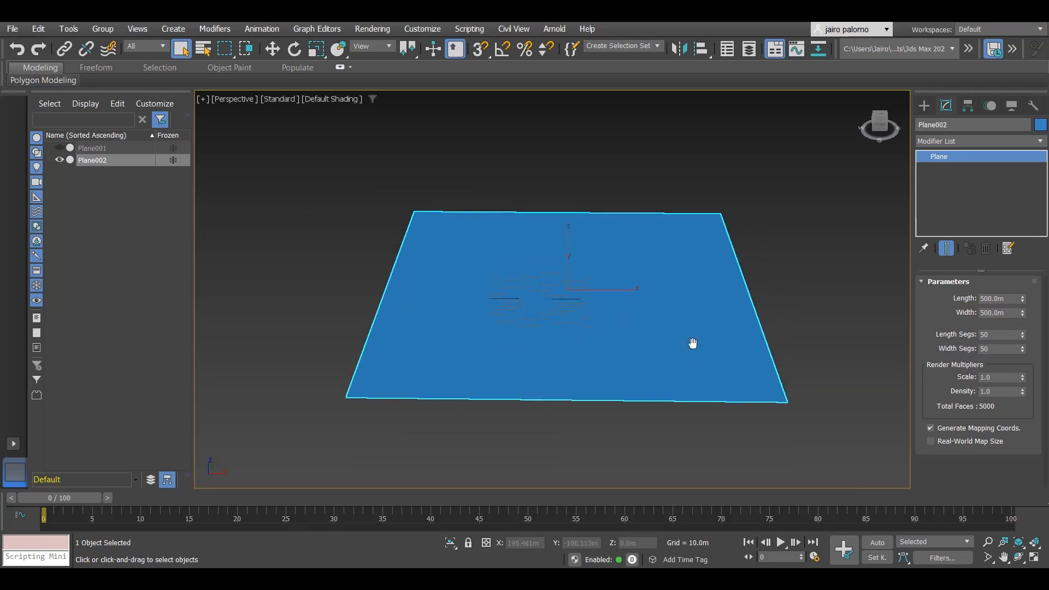
{"action": "middle_click_drag", "start_coordinate": [691, 351], "coordinate": [714, 354]}
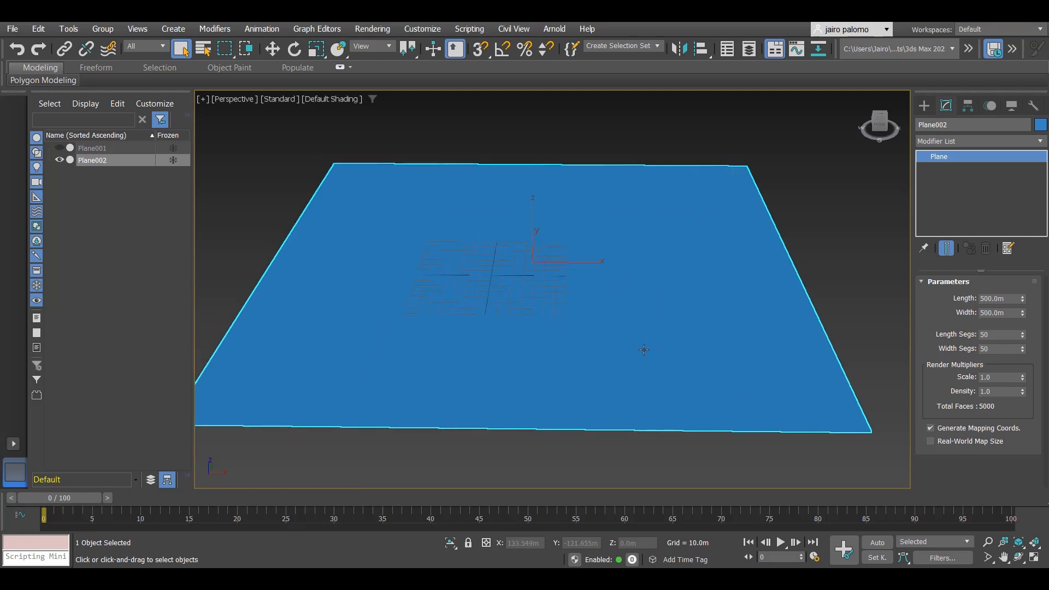
{"action": "middle_click_drag", "start_coordinate": [643, 350], "coordinate": [683, 355]}
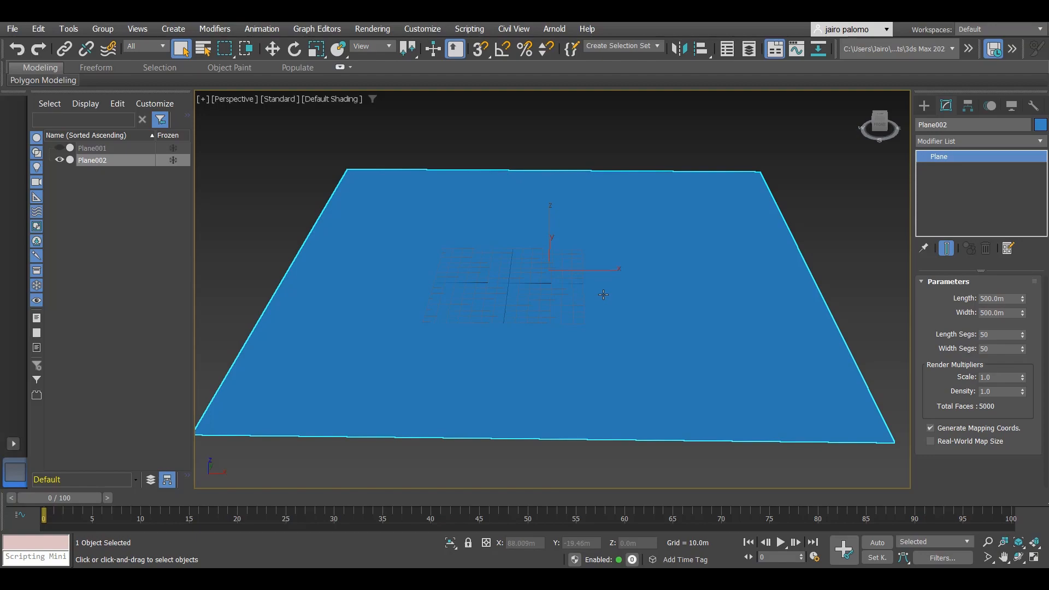
{"action": "key", "text": "F3"}
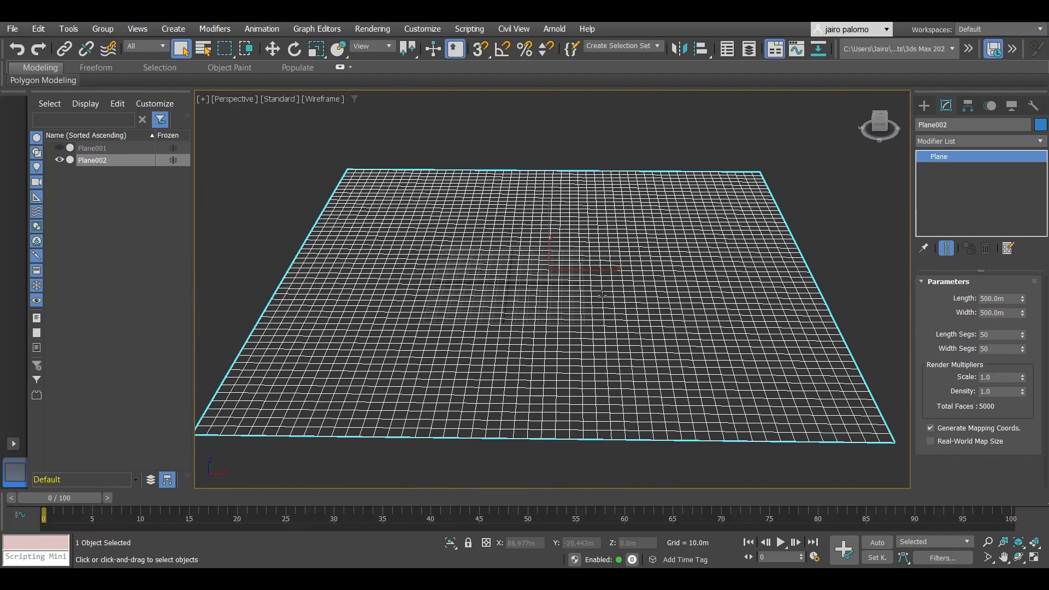
{"action": "key", "text": "F4"}
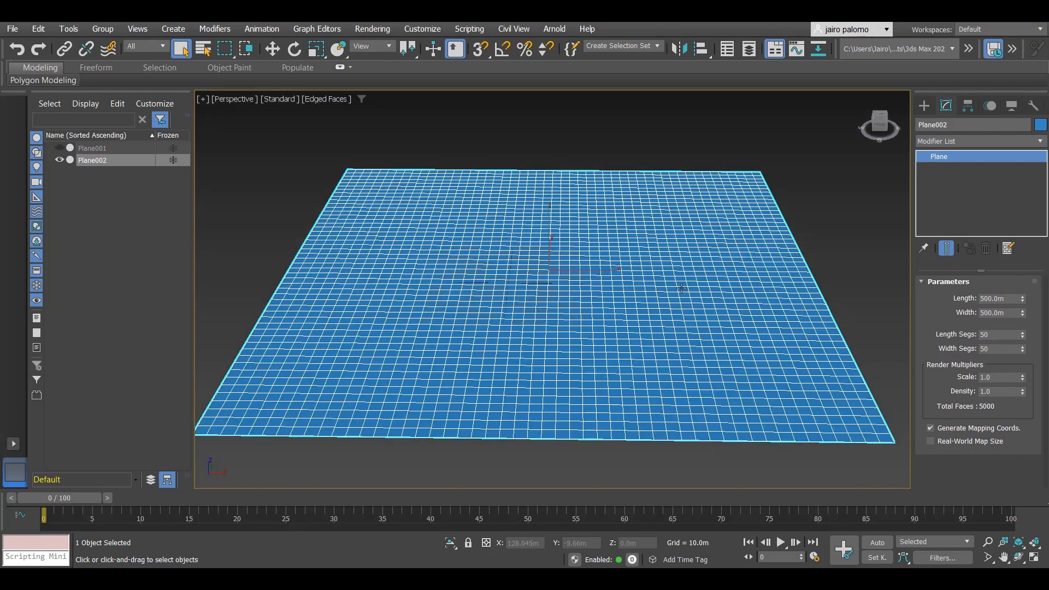
- Add a Displace modifier to the 500 m plane
{"action": "left_click", "coordinate": [949, 140]}
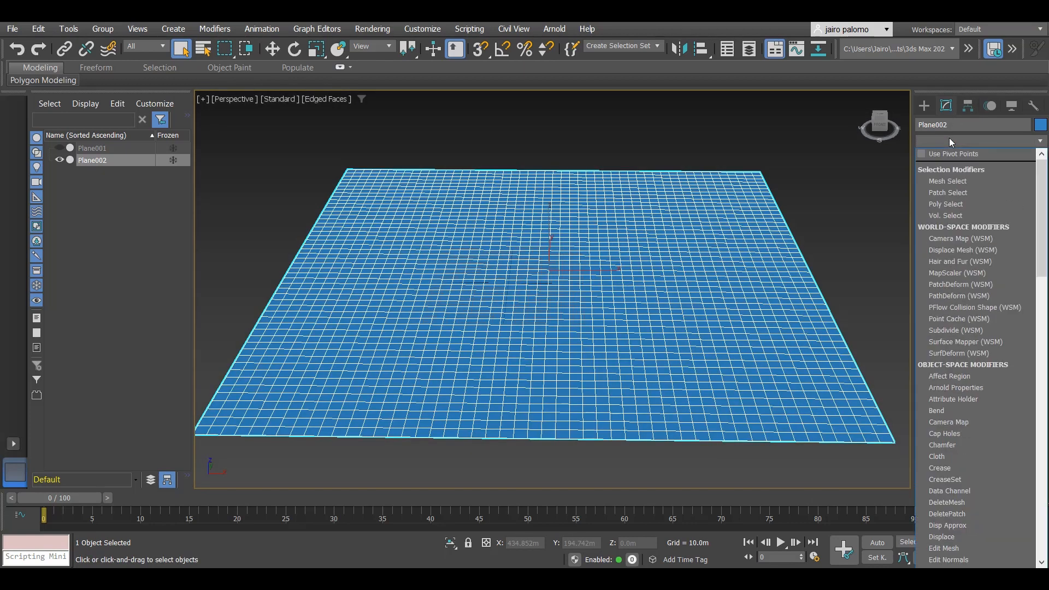
{"action": "scroll", "coordinate": [940, 355], "scroll_direction": "down", "scroll_amount": 3}
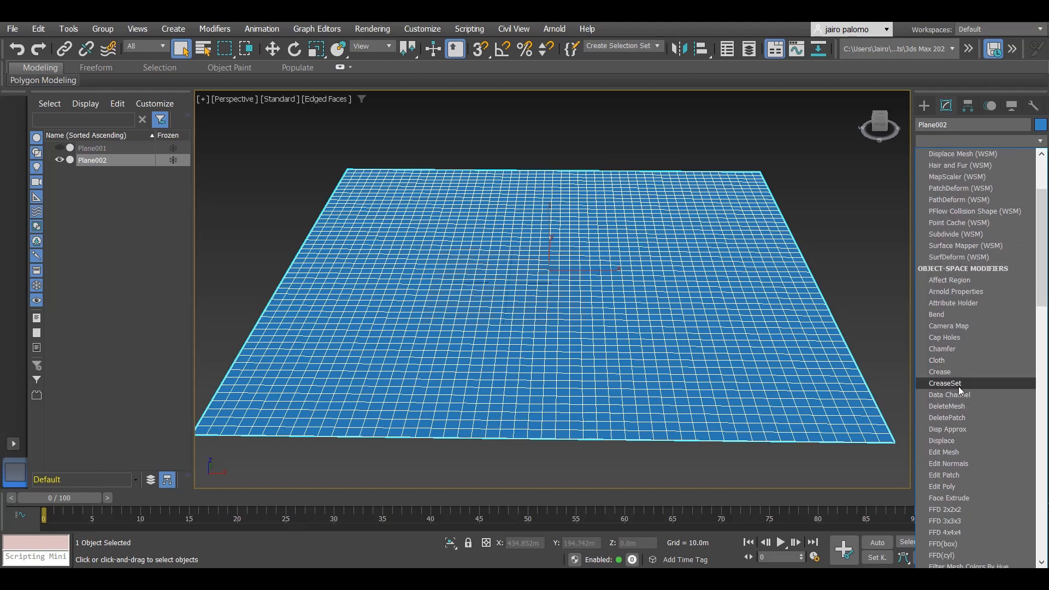
{"action": "left_click", "coordinate": [948, 440]}
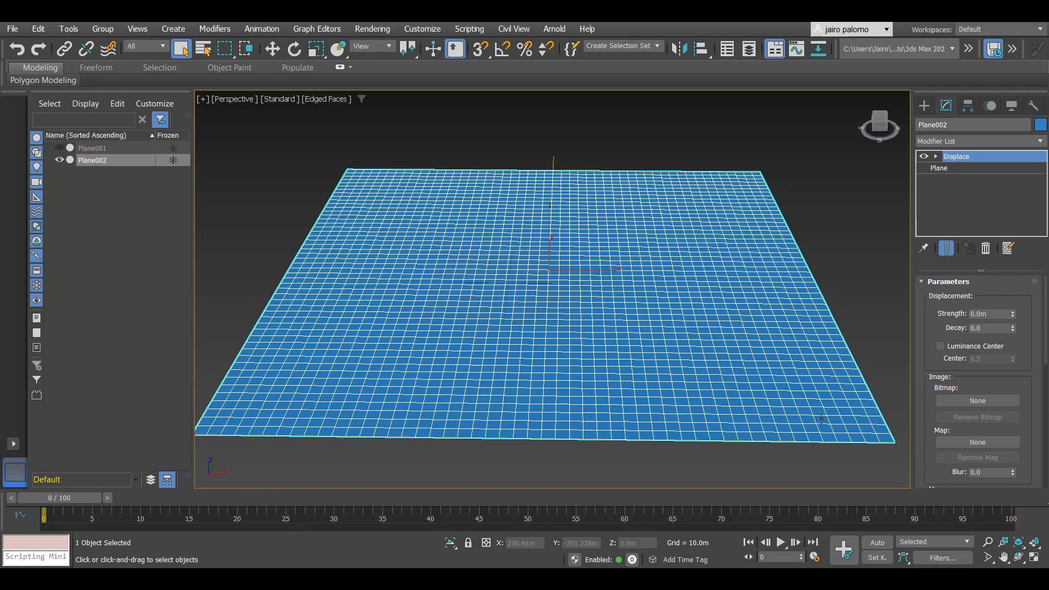
- Load the Terrain_H.png heightmap from the Height folder in Descargas as the Displace modifier's bitmap
{"action": "left_click_drag", "start_coordinate": [967, 380], "coordinate": [970, 323]}
{"action": "scroll", "coordinate": [970, 323], "scroll_direction": "down", "scroll_amount": 1}
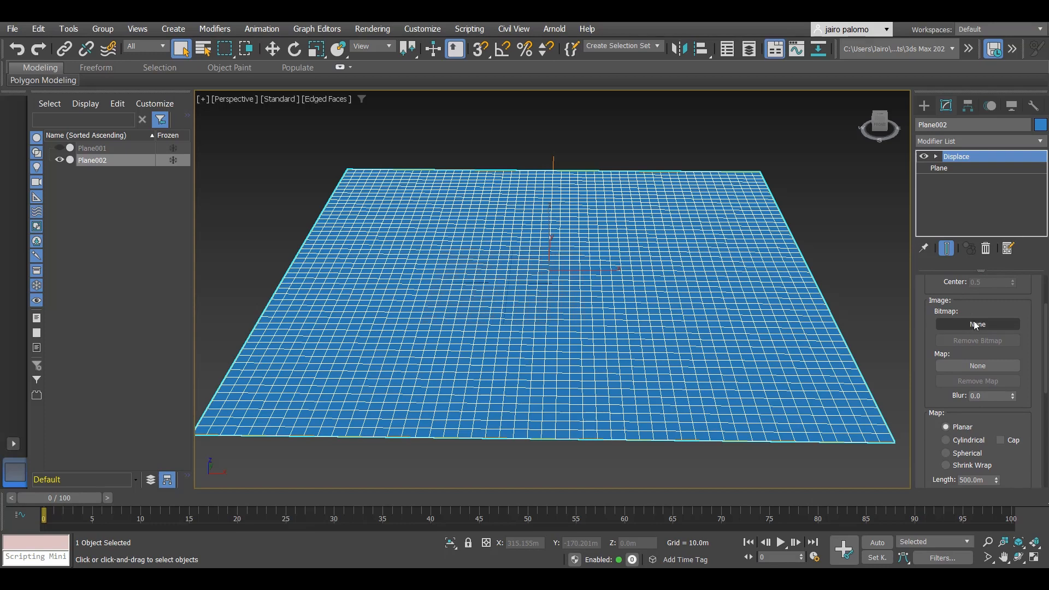
{"action": "left_click", "coordinate": [977, 325]}
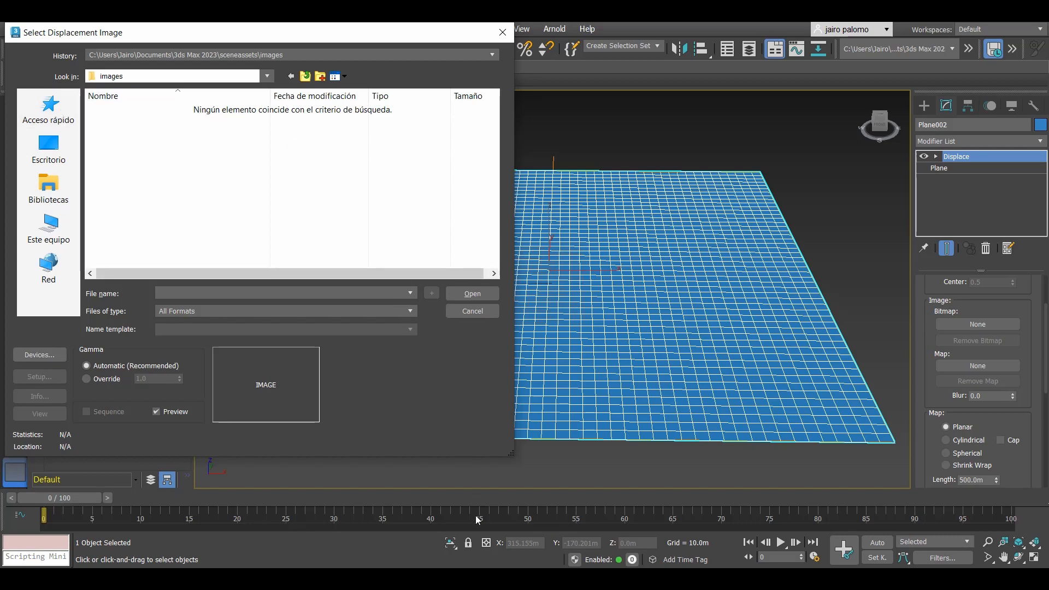
{"action": "key", "text": "alt+Tab"}
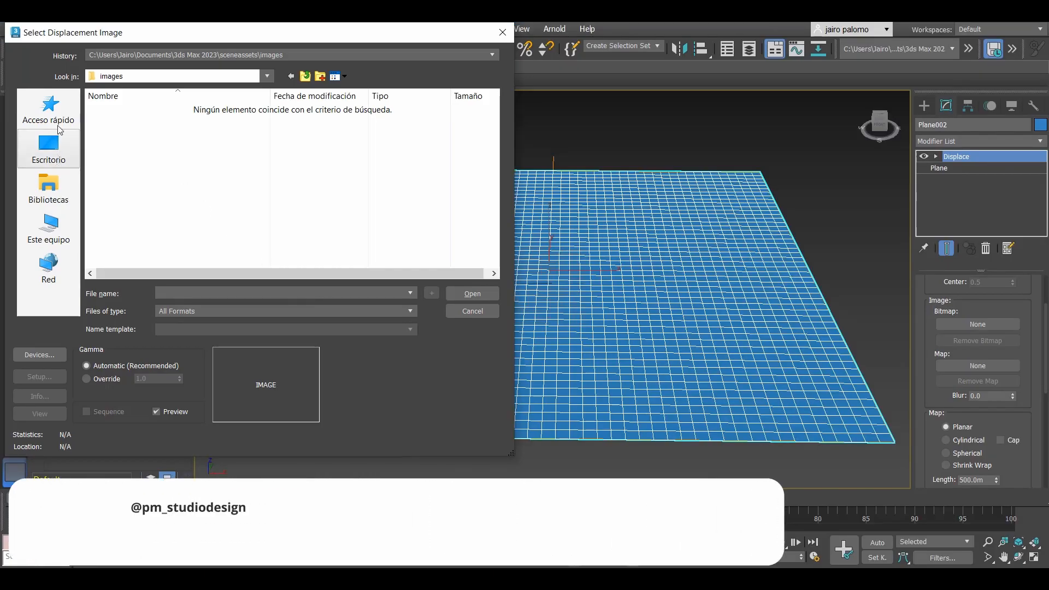
{"action": "left_click", "coordinate": [58, 124]}
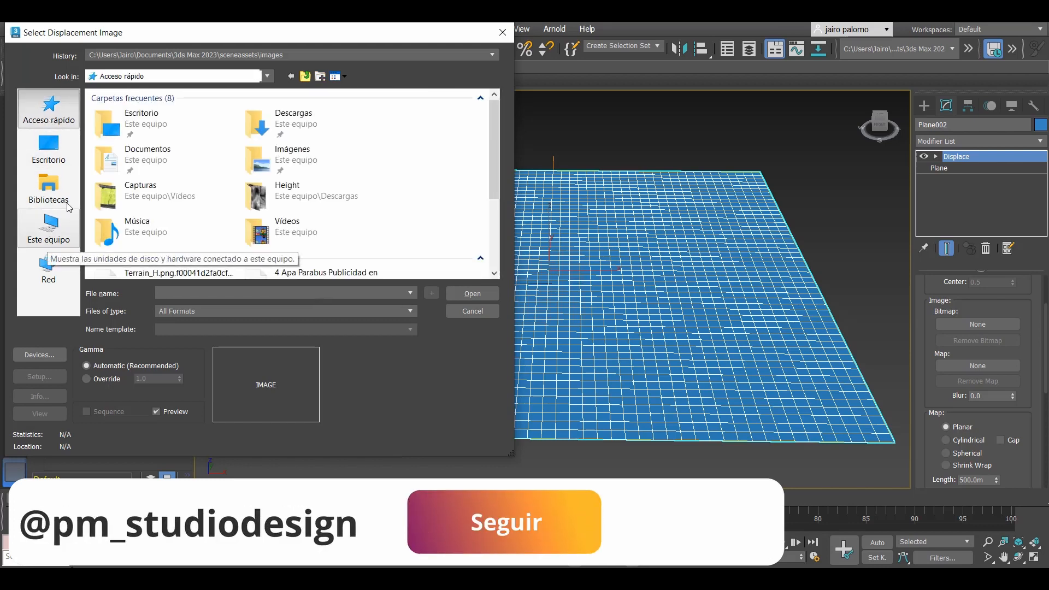
{"action": "double_click", "coordinate": [293, 118]}
{"action": "scroll", "coordinate": [143, 251], "scroll_direction": "down", "scroll_amount": 3}
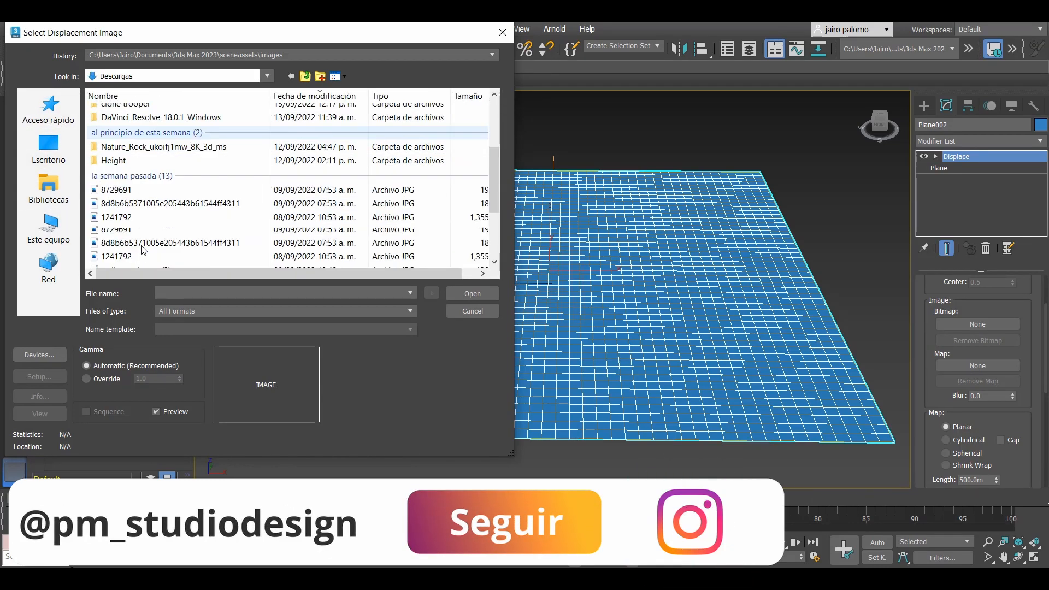
{"action": "double_click", "coordinate": [117, 160]}
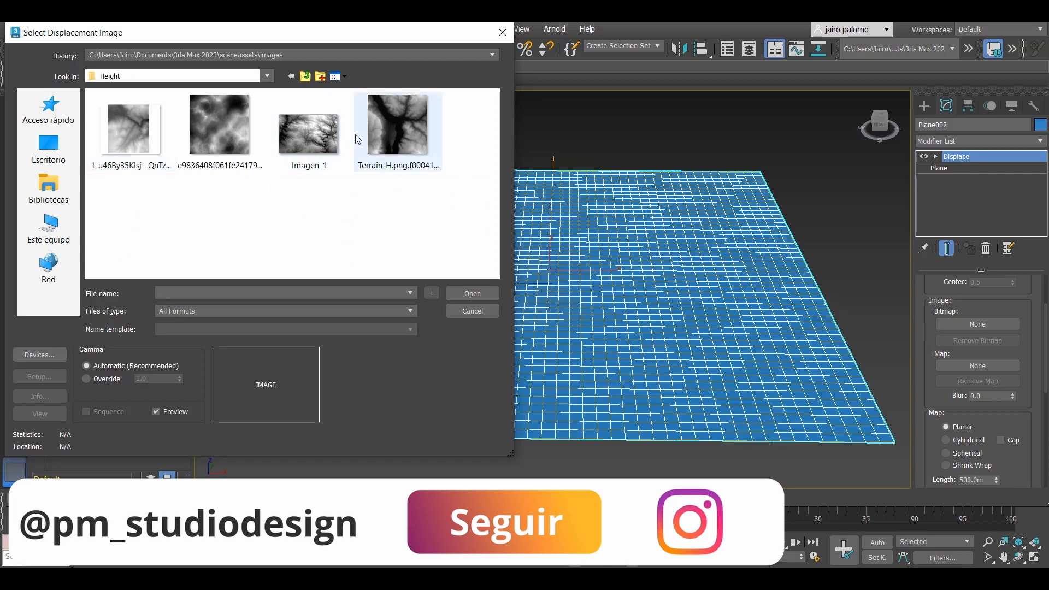
{"action": "left_click", "coordinate": [403, 125]}
{"action": "left_click", "coordinate": [472, 293]}
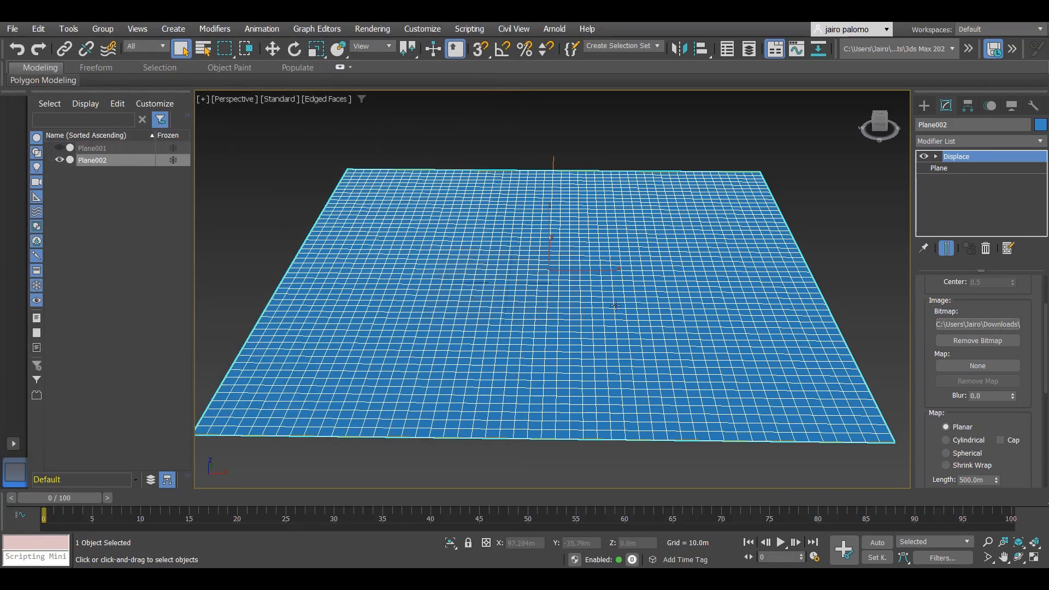
{"action": "scroll", "coordinate": [953, 361], "scroll_direction": "up", "scroll_amount": 3}
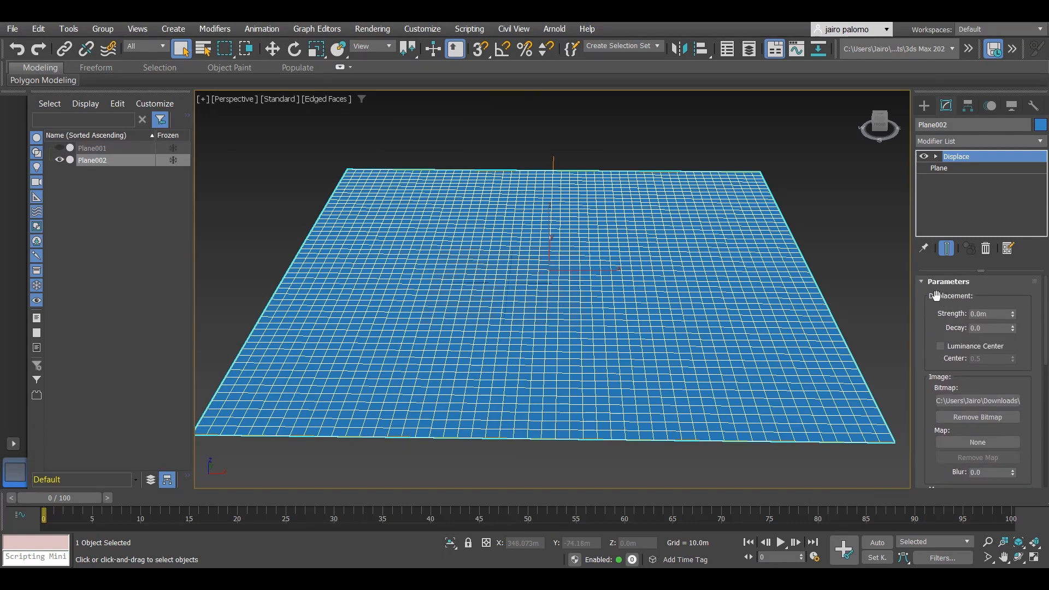
- Give the Displace modifier a small displacement strength of 1 m
{"action": "left_click_drag", "start_coordinate": [1017, 317], "coordinate": [1013, 277]}
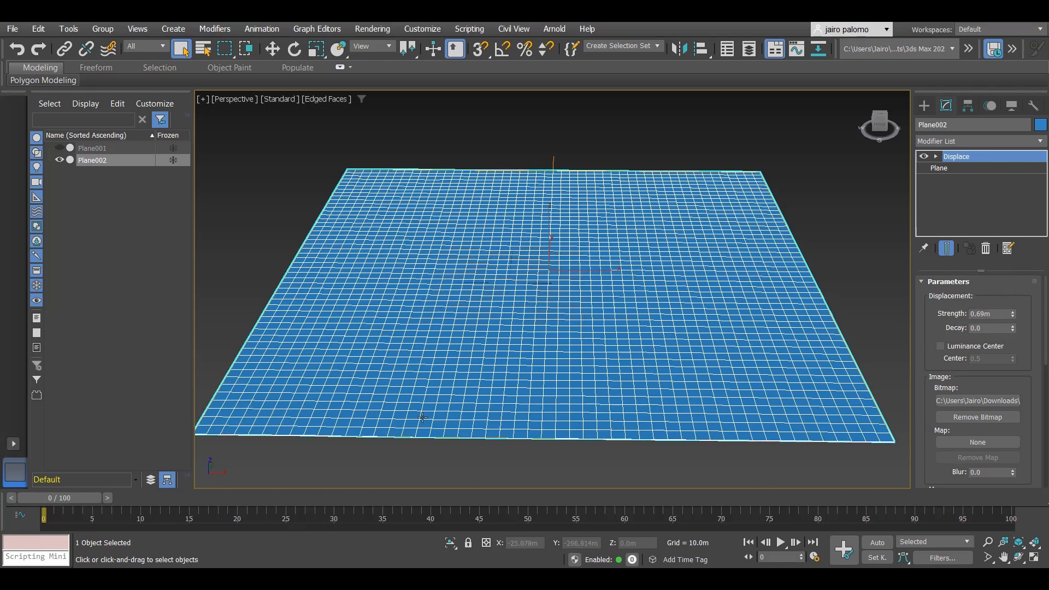
{"action": "double_click", "coordinate": [985, 315]}
{"action": "type", "text": "1"}
{"action": "key", "text": "Return"}
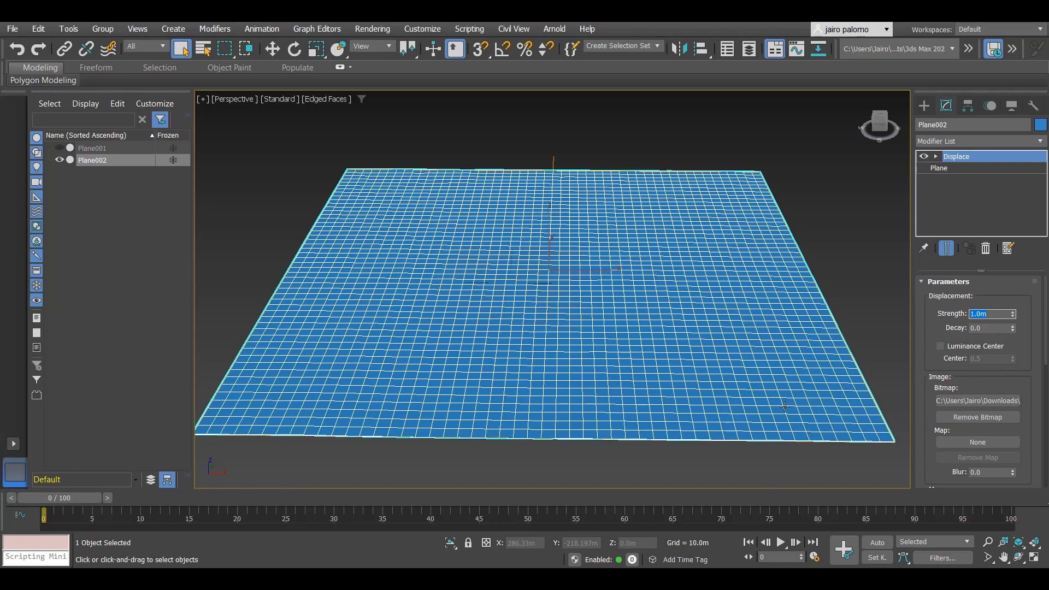
- Raise the Displace strength gradually to about 4 m, and set it to 50 m
{"action": "left_click_drag", "start_coordinate": [1012, 315], "coordinate": [1013, 274]}
{"action": "left_click_drag", "start_coordinate": [1014, 239], "coordinate": [1001, 149]}
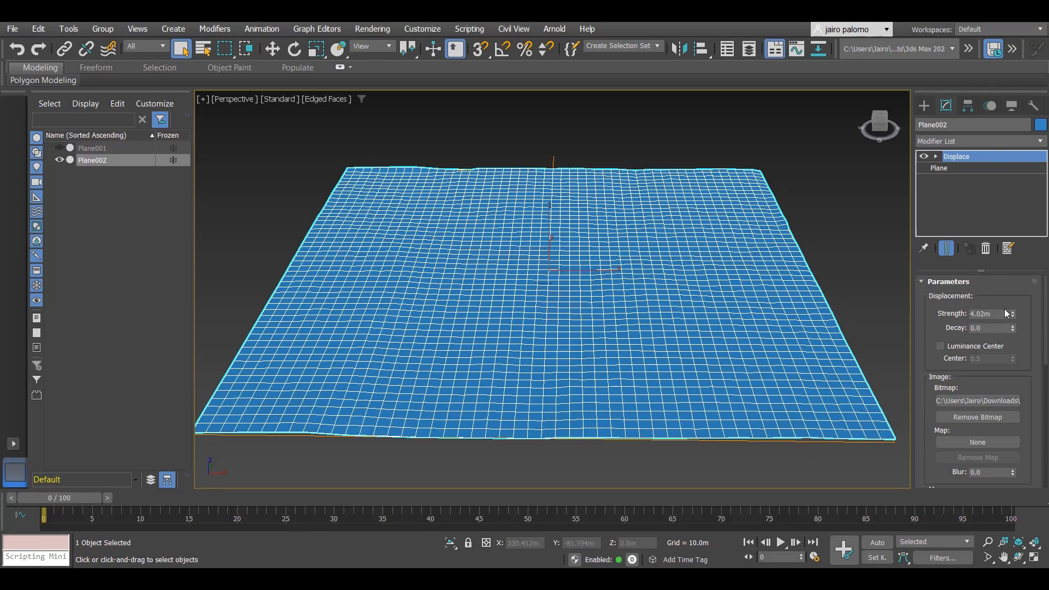
{"action": "left_click_drag", "start_coordinate": [1012, 316], "coordinate": [951, 324]}
{"action": "type", "text": "50"}
{"action": "key", "text": "Return"}
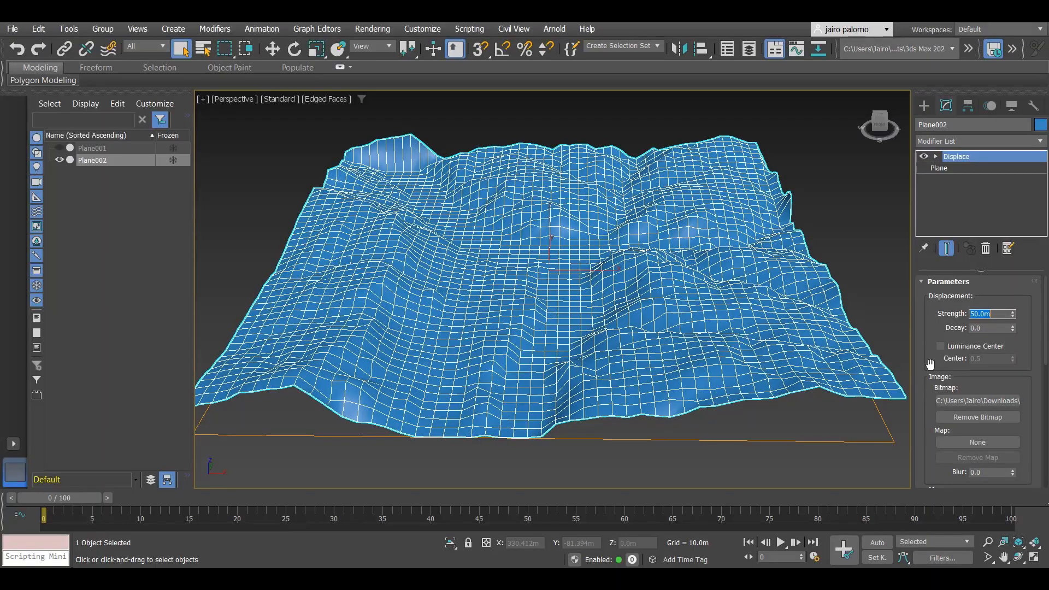
- Increase the Displace strength to 100 m for more pronounced mountain relief
{"action": "mouse_move", "coordinate": [728, 316]}
{"action": "middle_mouse_down", "text": "alt"}
{"action": "mouse_move", "coordinate": [712, 299]}
{"action": "mouse_move", "coordinate": [714, 321]}
{"action": "middle_mouse_up", "text": "alt"}
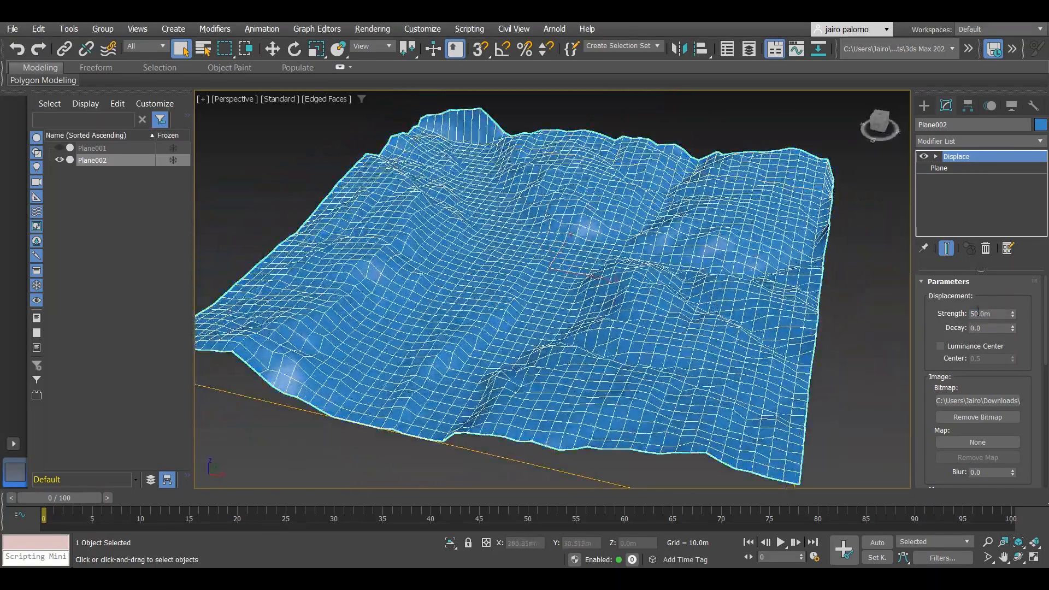
{"action": "left_click_drag", "start_coordinate": [992, 314], "coordinate": [907, 325]}
{"action": "type", "text": "10"}
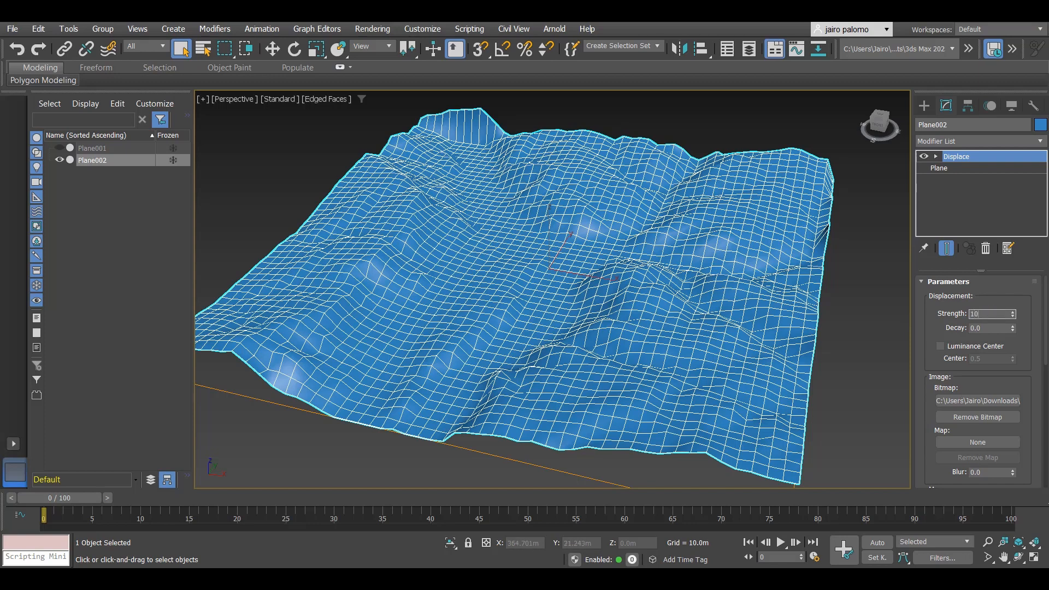
{"action": "type", "text": "0"}
{"action": "key", "text": "Return"}
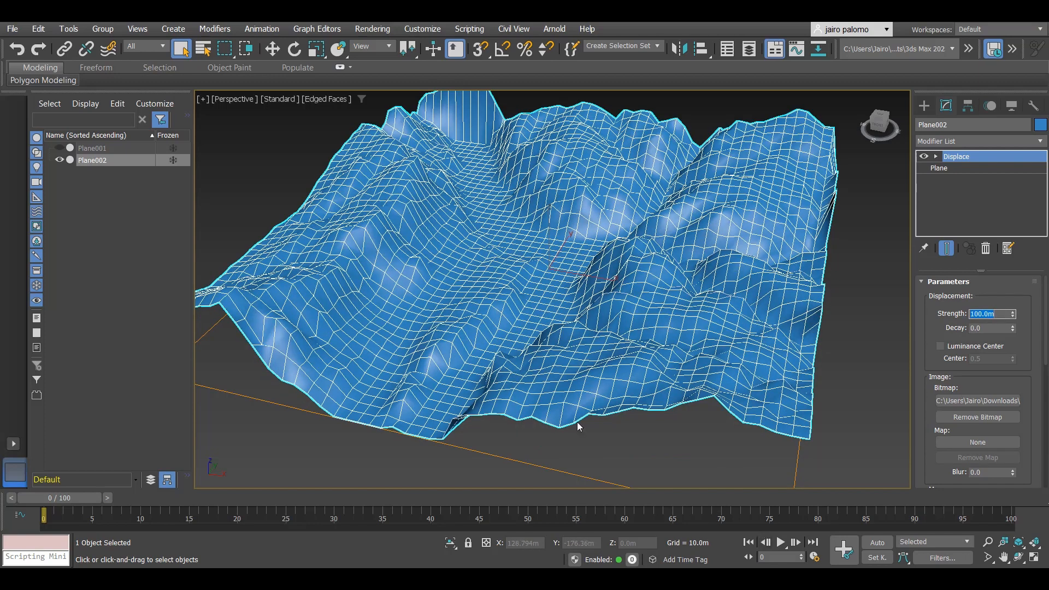
- Set the base plane's length segments and width segments to 100 each under the Displace modifier
{"action": "middle_click_drag", "start_coordinate": [479, 338], "coordinate": [474, 335], "text": "alt"}
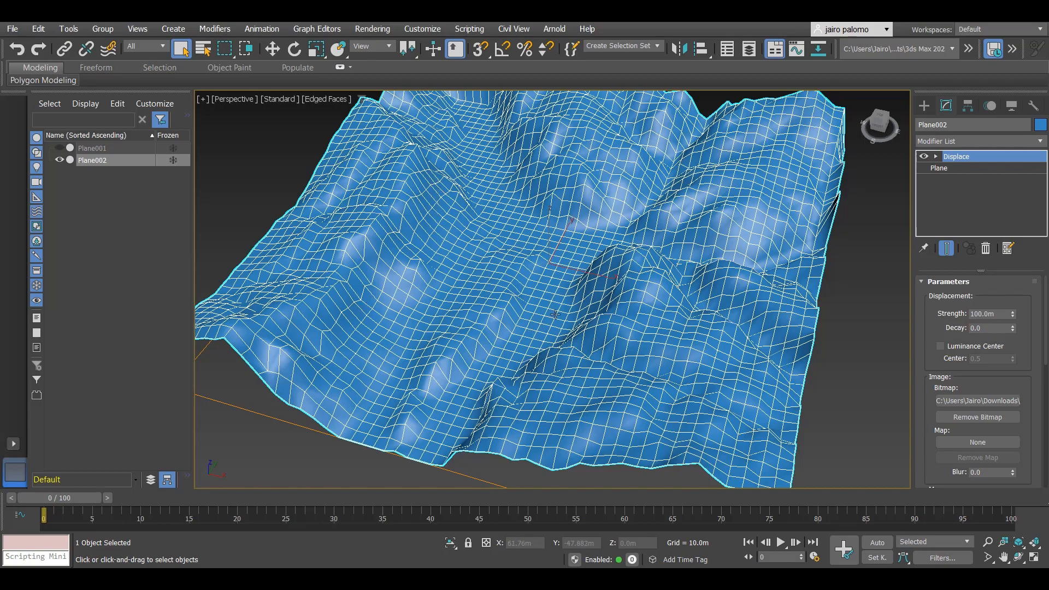
{"action": "middle_click_drag", "start_coordinate": [604, 285], "coordinate": [589, 332]}
{"action": "scroll", "coordinate": [589, 332], "scroll_direction": "down", "scroll_amount": 3}
{"action": "scroll", "coordinate": [589, 331], "scroll_direction": "up", "scroll_amount": 3}
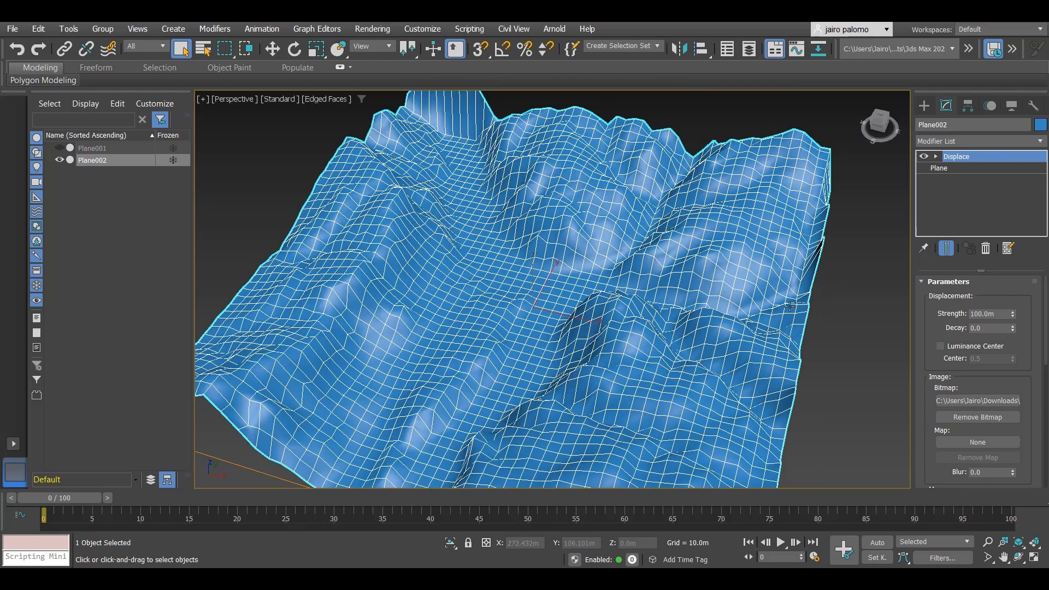
{"action": "left_click", "coordinate": [944, 170]}
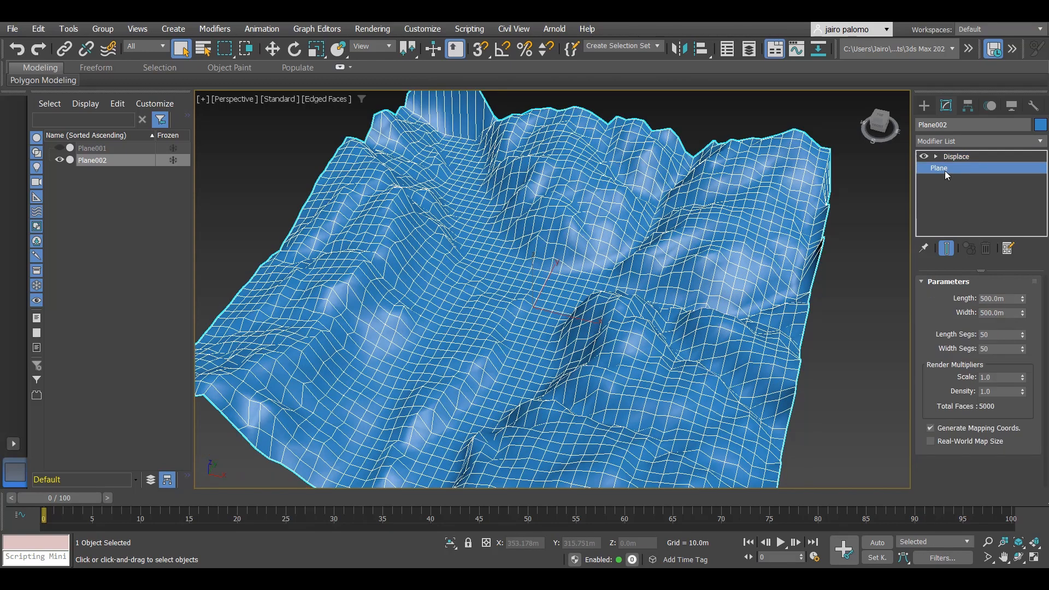
{"action": "double_click", "coordinate": [988, 334]}
{"action": "key", "text": "Tab"}
{"action": "type", "text": "100"}
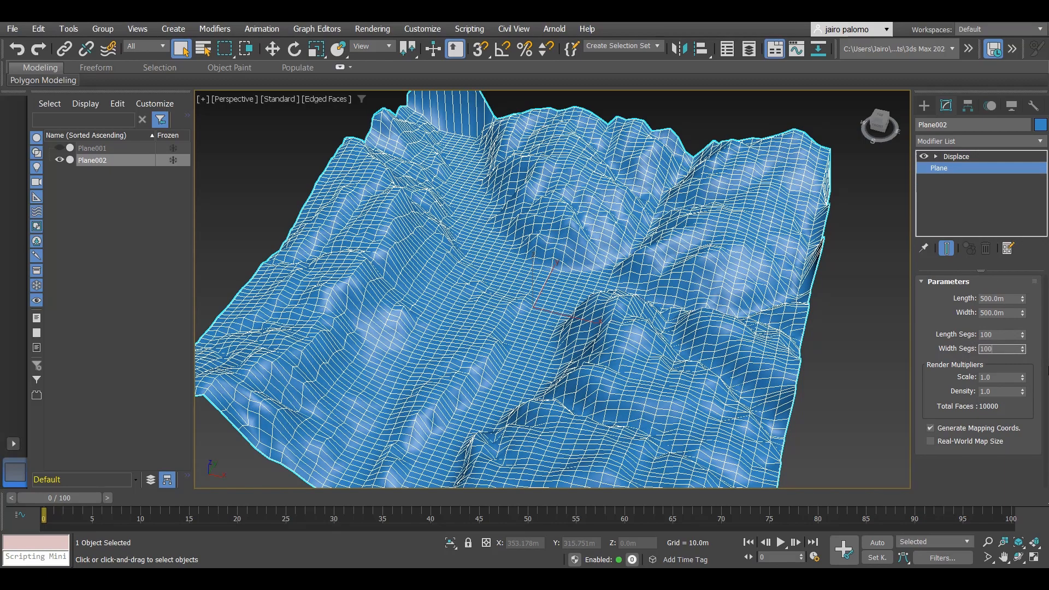
{"action": "key", "text": "Tab"}
- Return to the Displace modifier and set its strength to 50 m
{"action": "middle_click_drag", "start_coordinate": [515, 423], "coordinate": [509, 372], "text": "alt"}
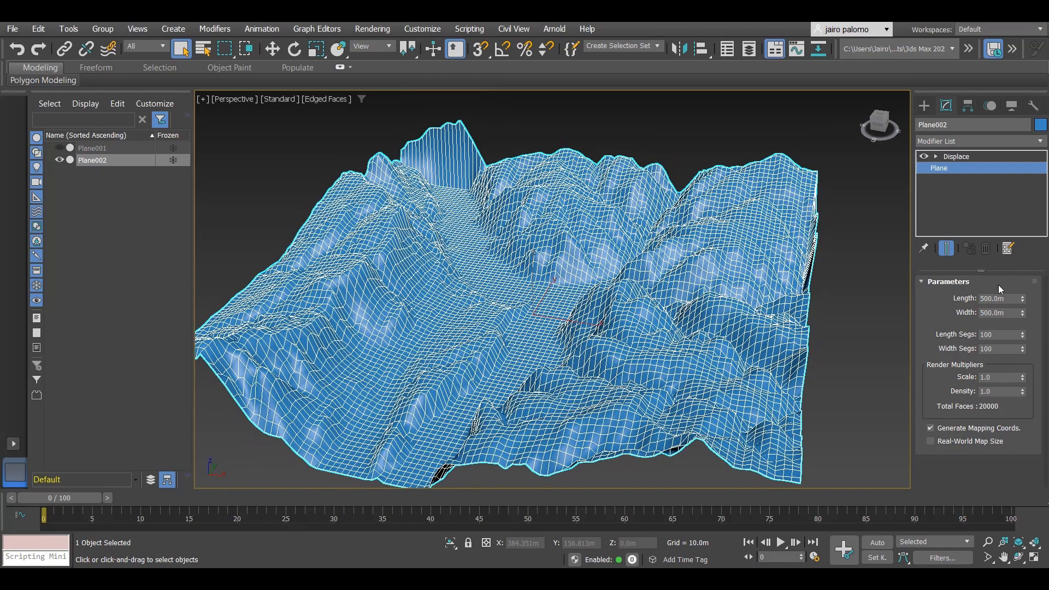
{"action": "left_click", "coordinate": [965, 157]}
{"action": "double_click", "coordinate": [992, 314]}
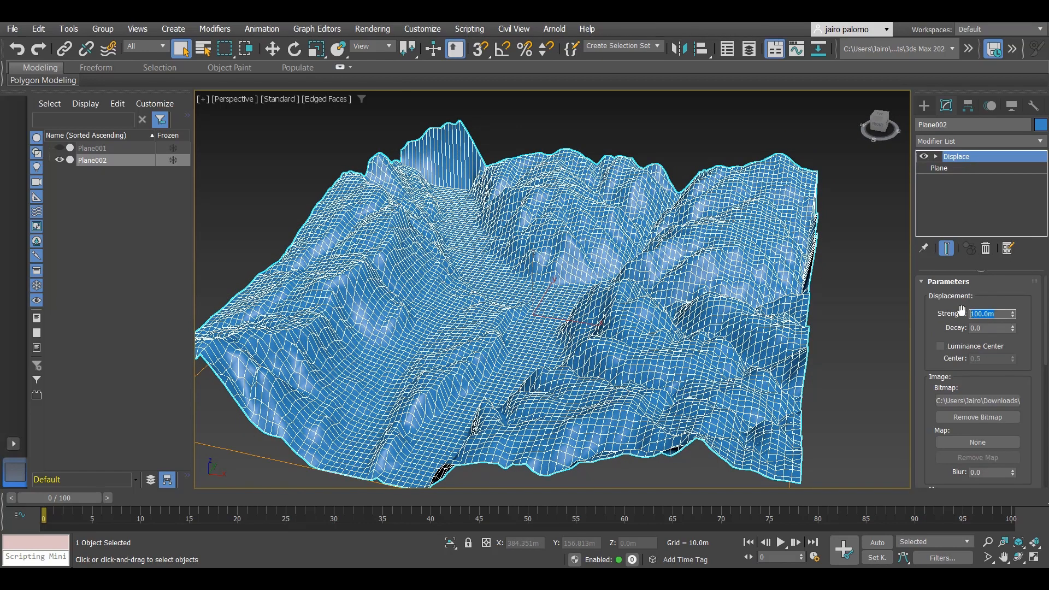
{"action": "type", "text": "50"}
{"action": "key", "text": "Return"}
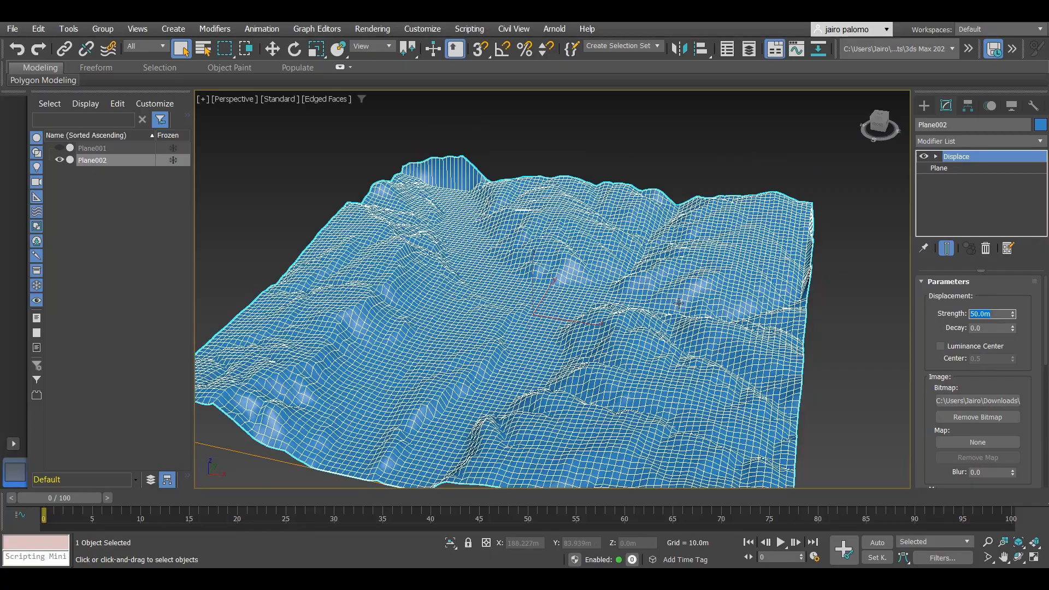
- Change the terrain's object color to light orange from the 3ds Max palette
{"action": "middle_click_drag", "start_coordinate": [464, 345], "coordinate": [488, 339]}
{"action": "left_click", "coordinate": [1040, 125]}
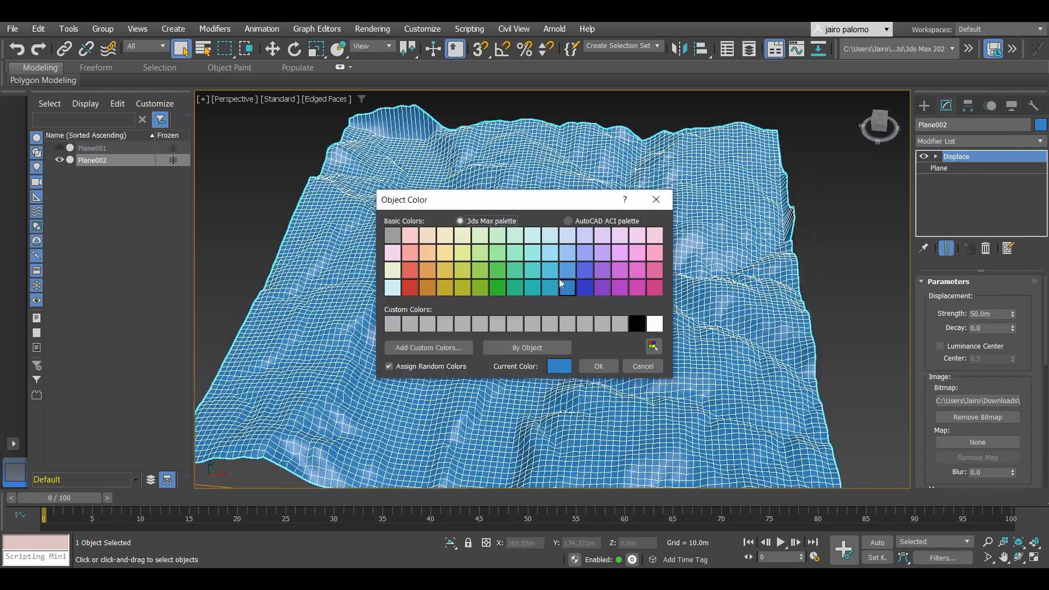
{"action": "left_click", "coordinate": [445, 288]}
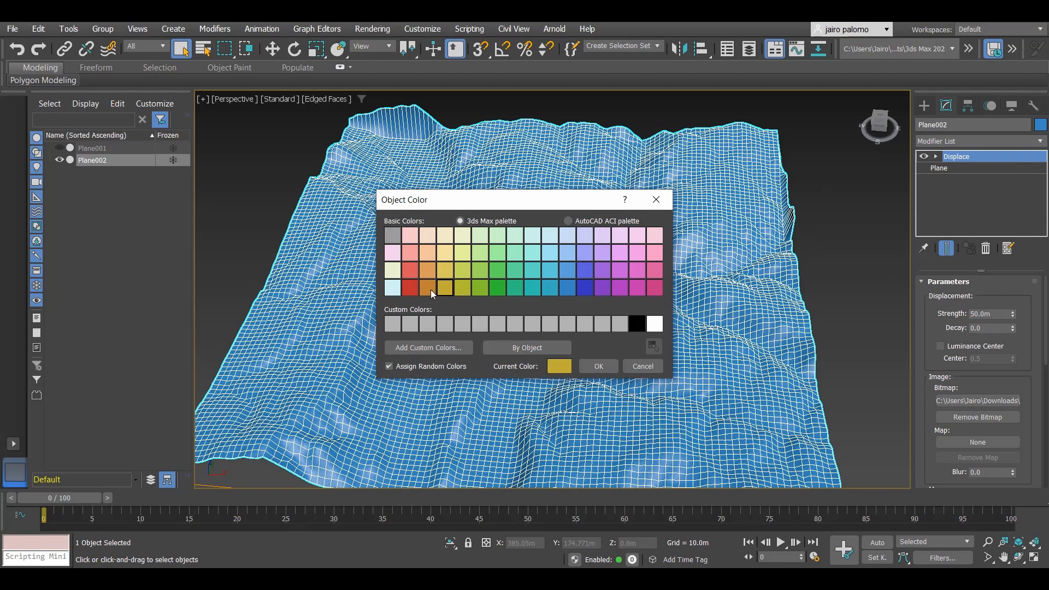
{"action": "left_click", "coordinate": [430, 288]}
{"action": "left_click", "coordinate": [428, 270]}
{"action": "left_click", "coordinate": [599, 366]}
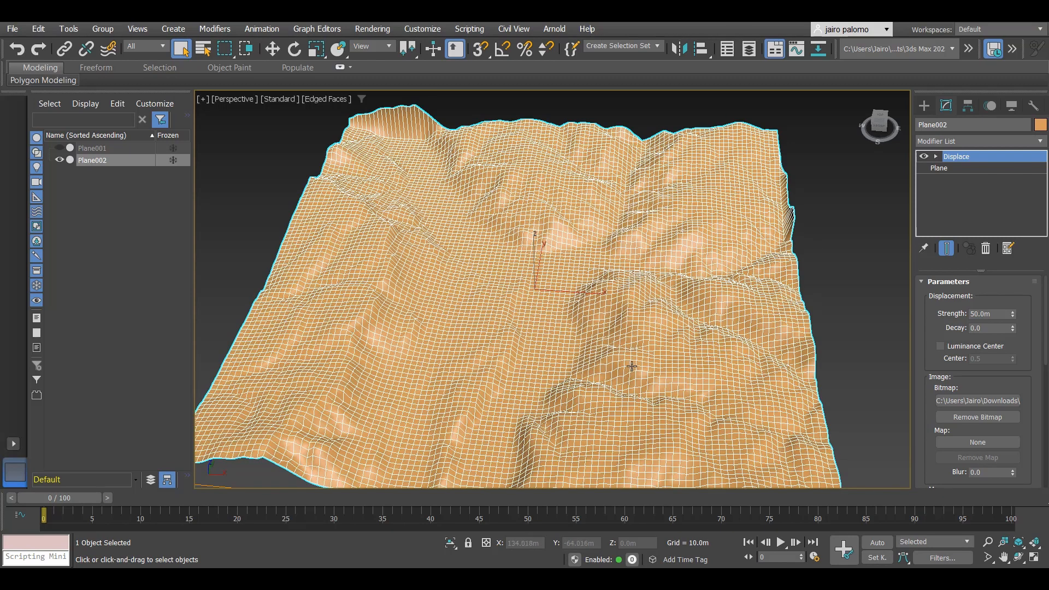
- Turn off edged faces in the perspective view so the terrain displays with plain default shading
{"action": "key", "text": "F4"}
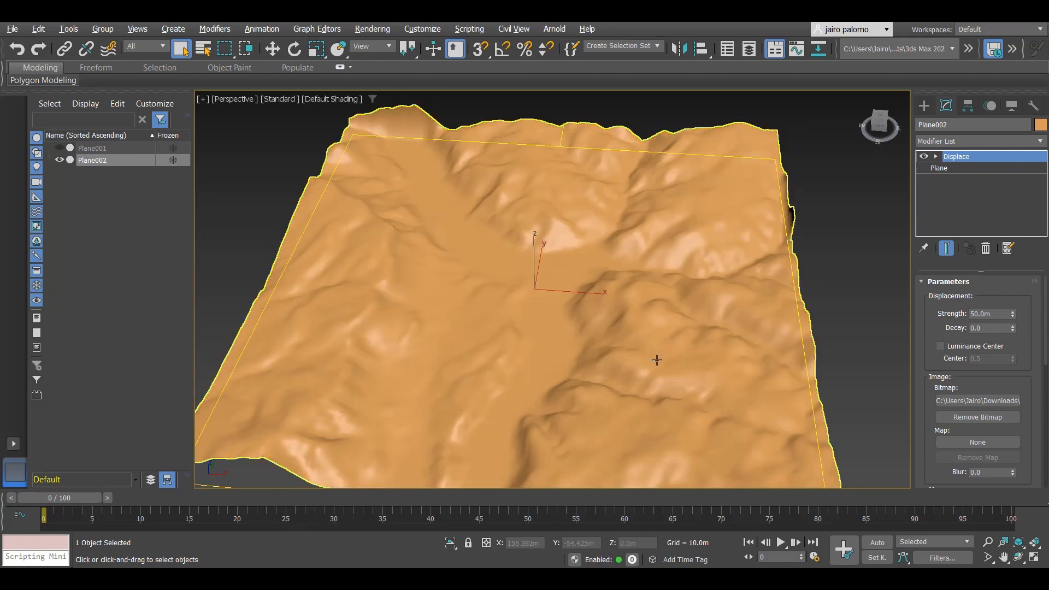
{"action": "middle_click_drag", "start_coordinate": [636, 354], "coordinate": [688, 330], "text": "alt"}
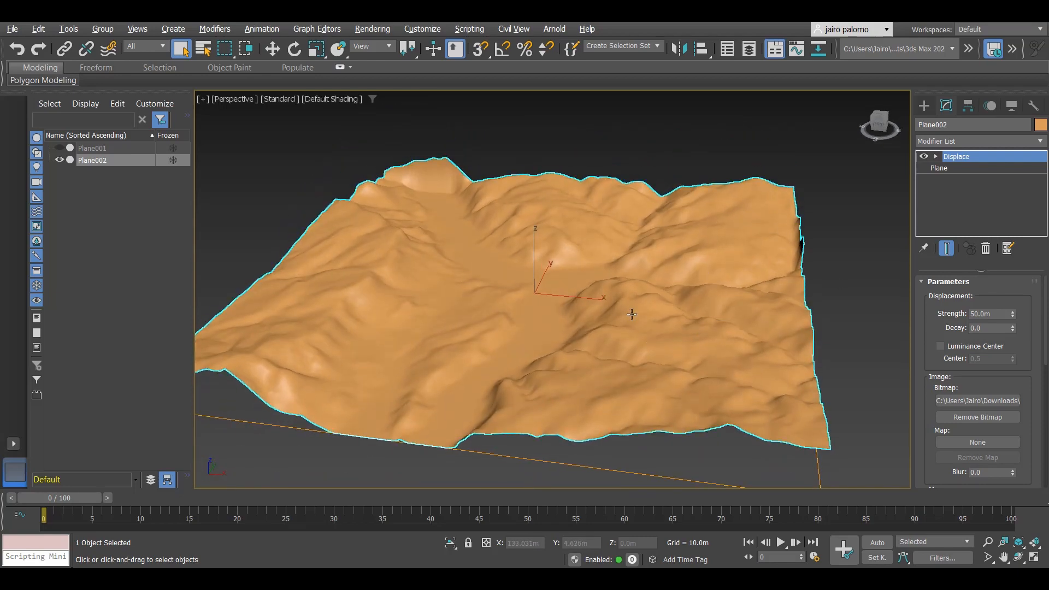
{"action": "mouse_move", "coordinate": [631, 314]}
{"action": "middle_mouse_down", "text": "alt"}
{"action": "mouse_move", "coordinate": [600, 315]}
{"action": "mouse_move", "coordinate": [664, 323]}
{"action": "mouse_move", "coordinate": [629, 317]}
{"action": "middle_mouse_up", "text": "alt"}
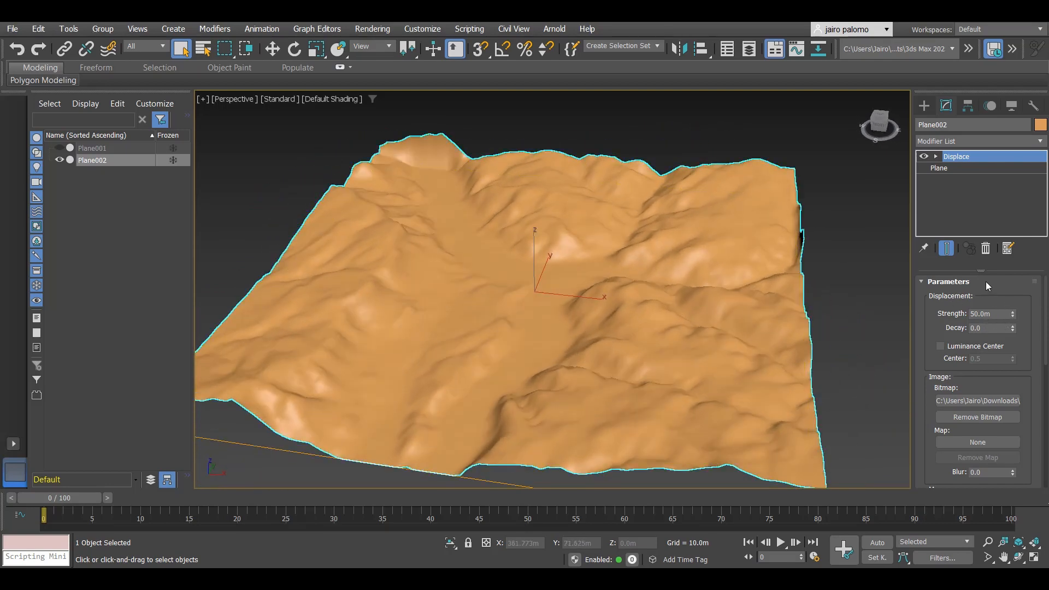
- Try Displace strengths of 100 m and 30 m on the terrain, and settle on 60 m
{"action": "double_click", "coordinate": [988, 313]}
{"action": "key", "text": "Return"}
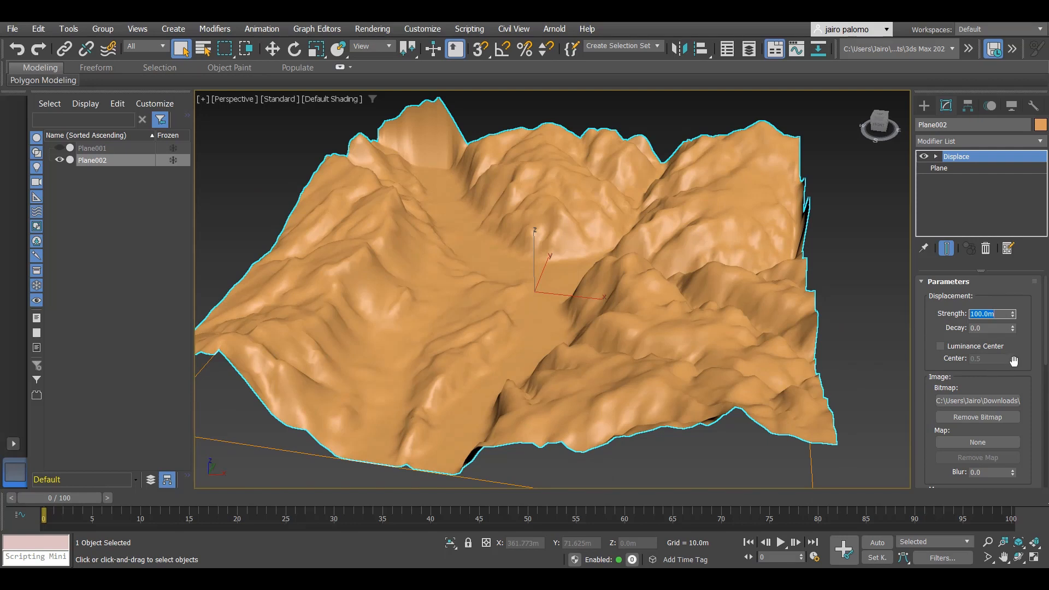
{"action": "type", "text": "30"}
{"action": "key", "text": "Return"}
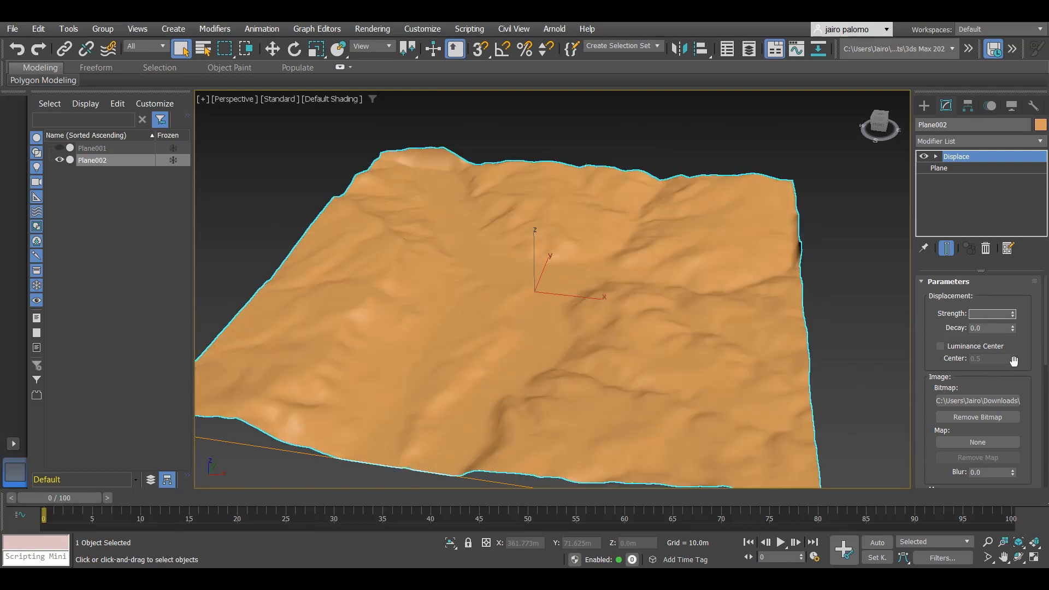
{"action": "type", "text": "60"}
{"action": "key", "text": "Return"}
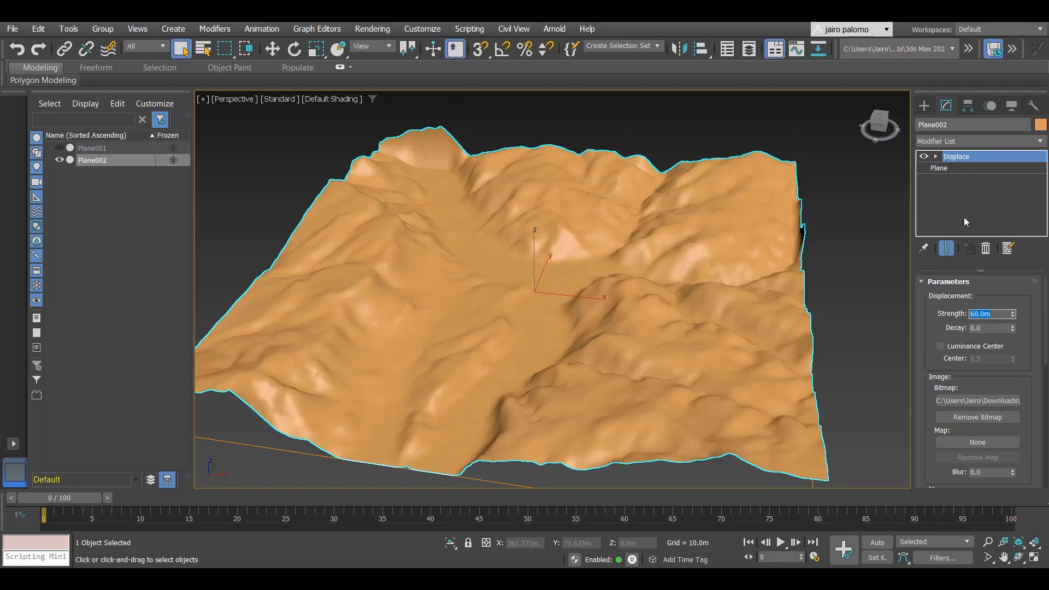
- Refine the base plane by setting its length segments and width segments to 300 each
{"action": "left_click", "coordinate": [959, 169]}
{"action": "double_click", "coordinate": [997, 334]}
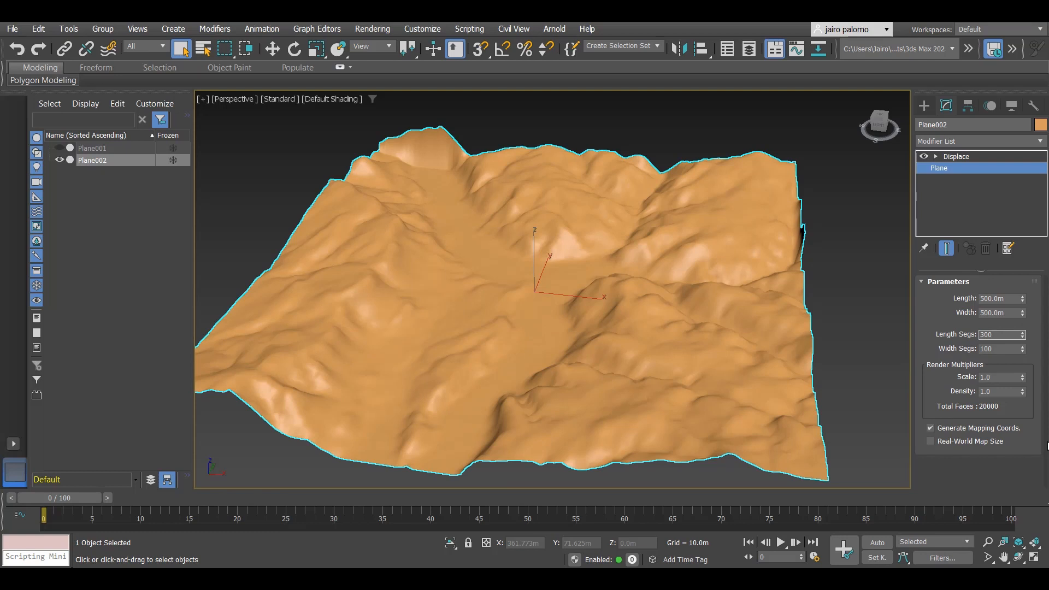
{"action": "type", "text": "300"}
{"action": "key", "text": "Tab"}
{"action": "type", "text": "300"}
{"action": "key", "text": "Tab"}
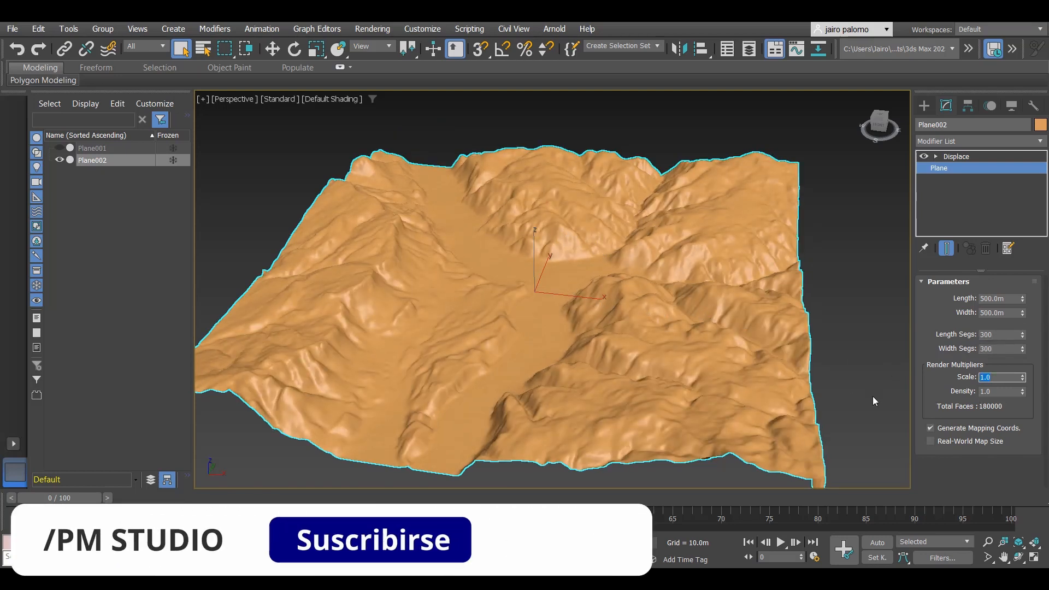
- Set the plane's length segments and width segments to 500 each for finer terrain detail
{"action": "left_click_drag", "start_coordinate": [995, 334], "coordinate": [938, 345]}
{"action": "type", "text": "500"}
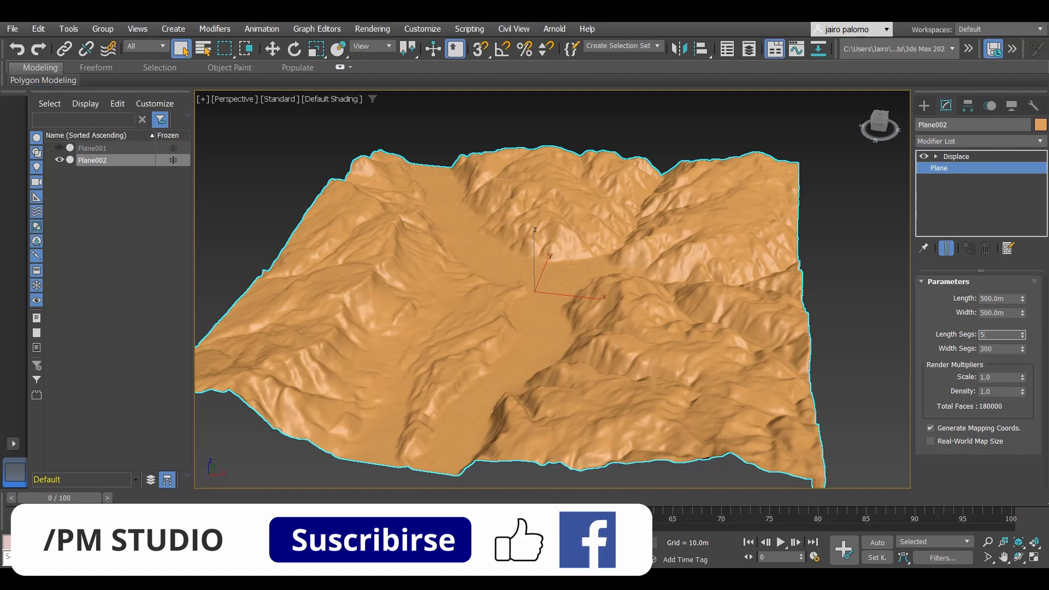
{"action": "key", "text": "Tab"}
{"action": "type", "text": "500"}
{"action": "key", "text": "Tab"}
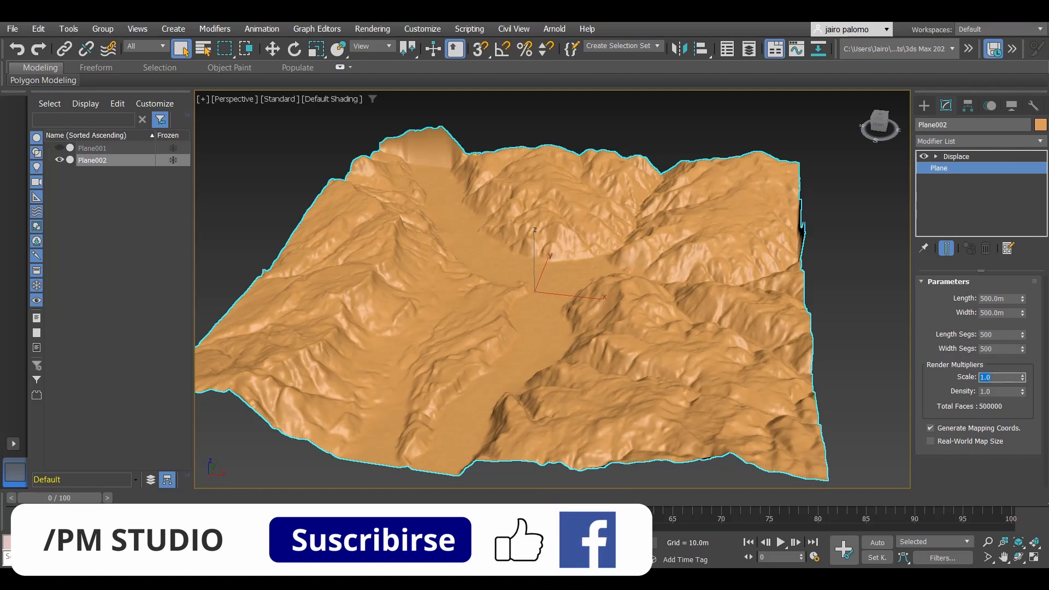
- Raise the plane's length segments and width segments to 1000 each
{"action": "left_click_drag", "start_coordinate": [1000, 334], "coordinate": [944, 350]}
{"action": "type", "text": "10"}
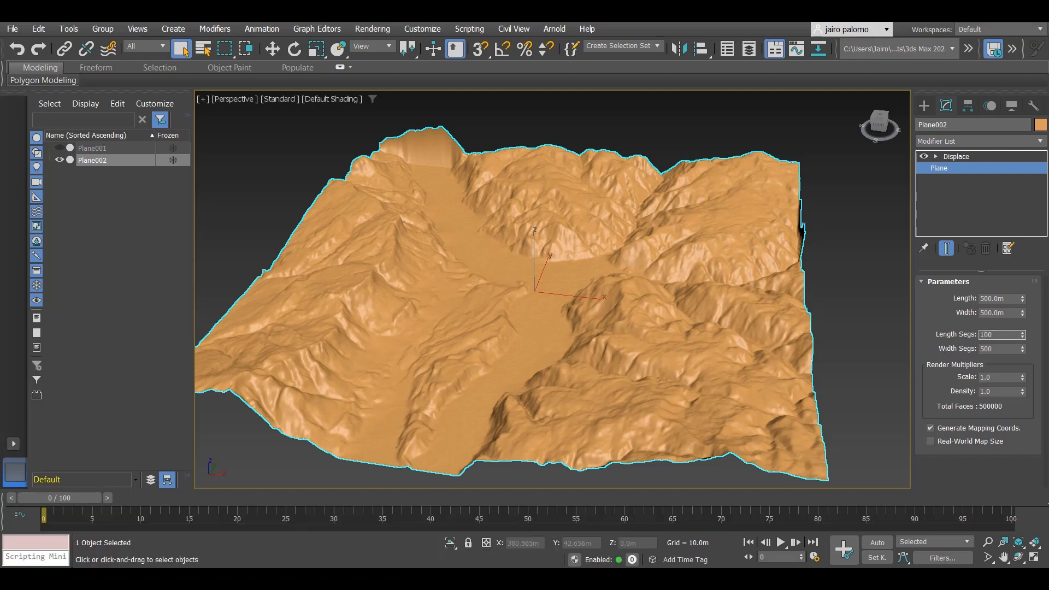
{"action": "key", "text": "Tab"}
{"action": "type", "text": "1000"}
{"action": "key", "text": "Tab"}
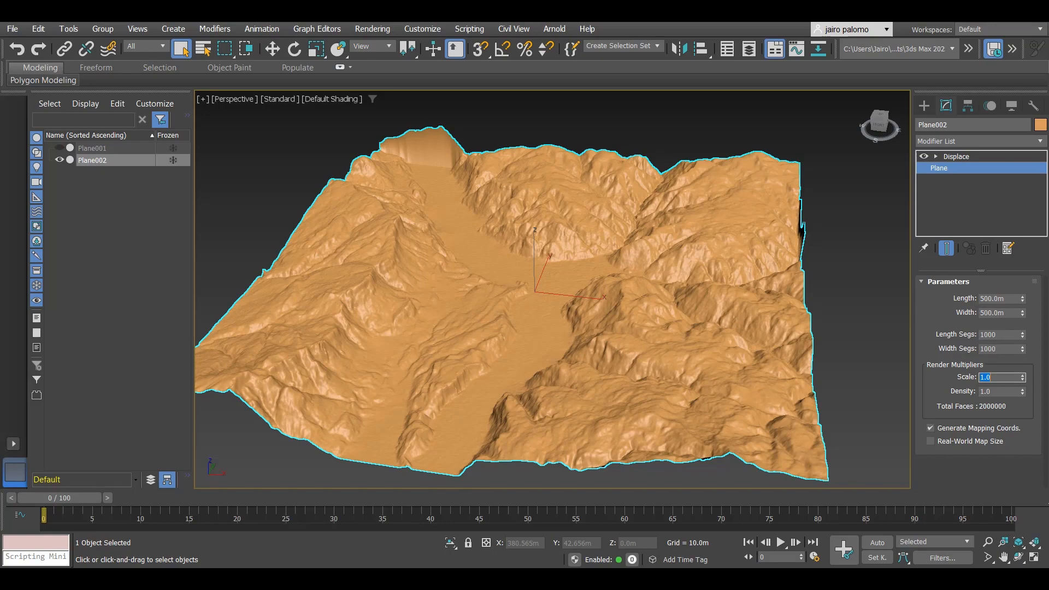
- Examine the detailed terrain overall and close up, including the valley floor and surrounding mountain slopes
{"action": "scroll", "coordinate": [593, 414], "scroll_direction": "up", "scroll_amount": 3}
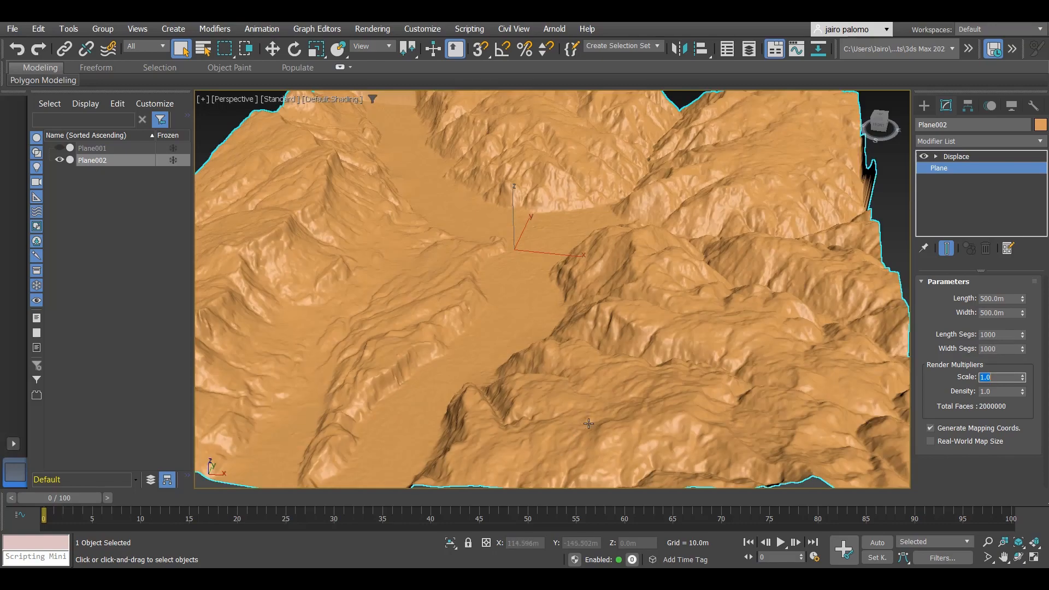
{"action": "scroll", "coordinate": [632, 338], "scroll_direction": "down", "scroll_amount": 5}
{"action": "scroll", "coordinate": [598, 291], "scroll_direction": "up", "scroll_amount": 1}
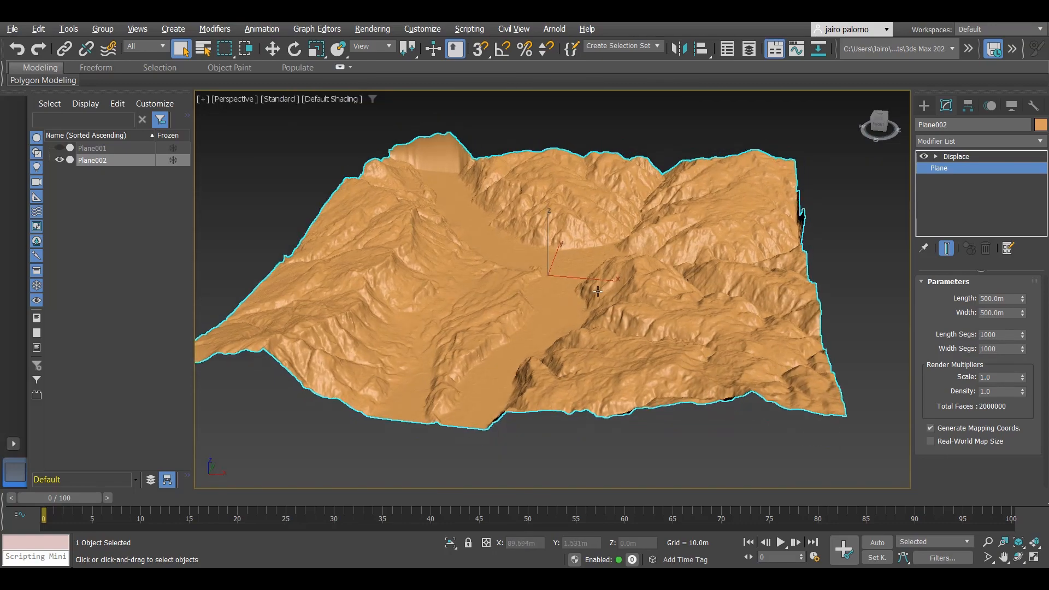
{"action": "middle_click_drag", "start_coordinate": [598, 291], "coordinate": [614, 309], "text": "alt"}
{"action": "middle_click_drag", "start_coordinate": [698, 300], "coordinate": [646, 325]}
{"action": "scroll", "coordinate": [566, 266], "scroll_direction": "up", "scroll_amount": 3}
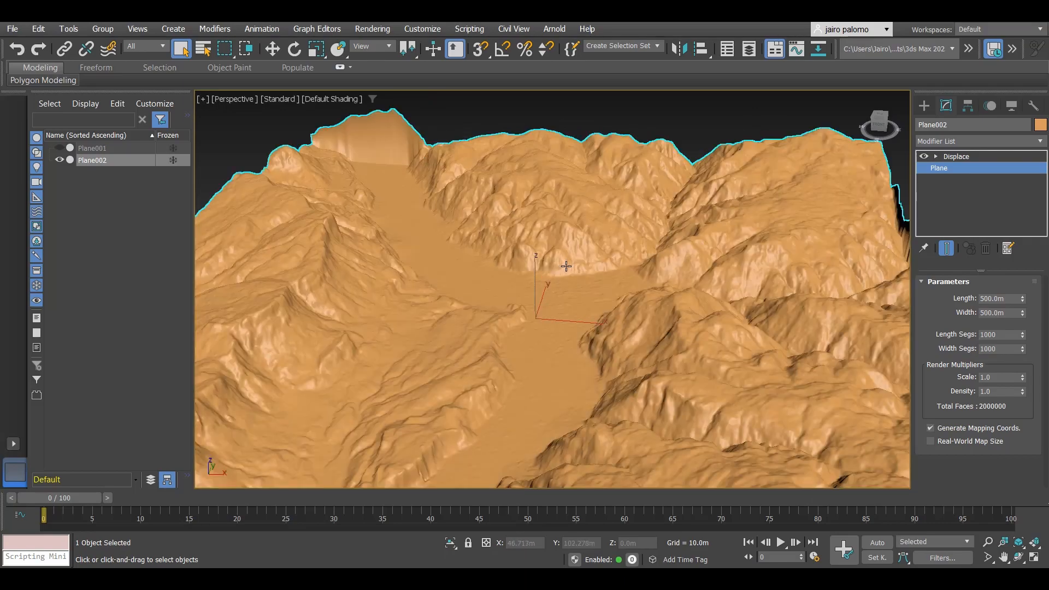
{"action": "scroll", "coordinate": [566, 266], "scroll_direction": "down", "scroll_amount": 5}
{"action": "middle_click_drag", "start_coordinate": [568, 263], "coordinate": [644, 292], "text": "alt"}
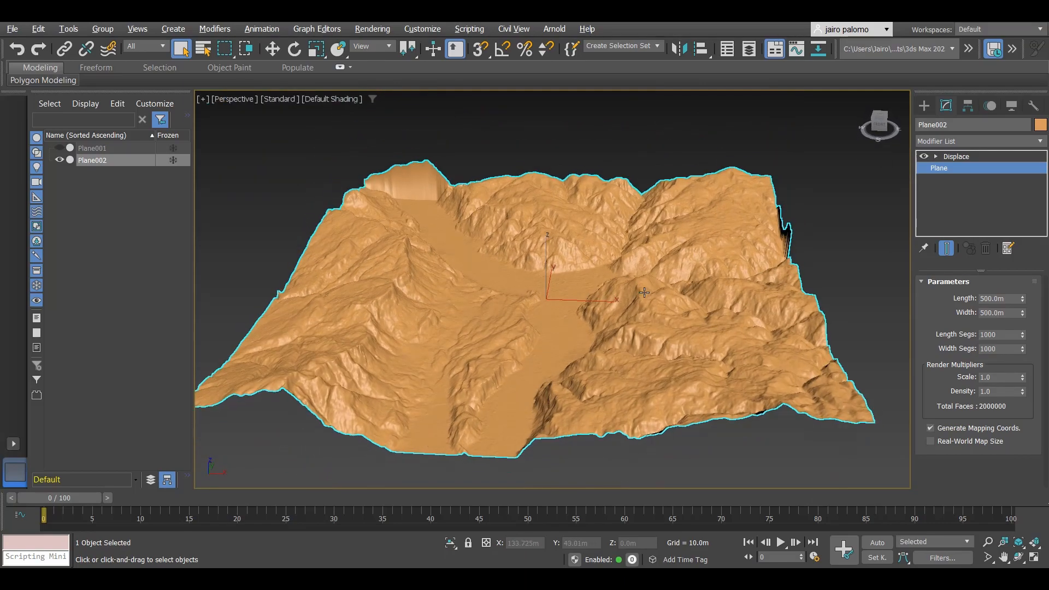
{"action": "scroll", "coordinate": [644, 292], "scroll_direction": "up", "scroll_amount": 1}
{"action": "scroll", "coordinate": [546, 323], "scroll_direction": "up", "scroll_amount": 5}
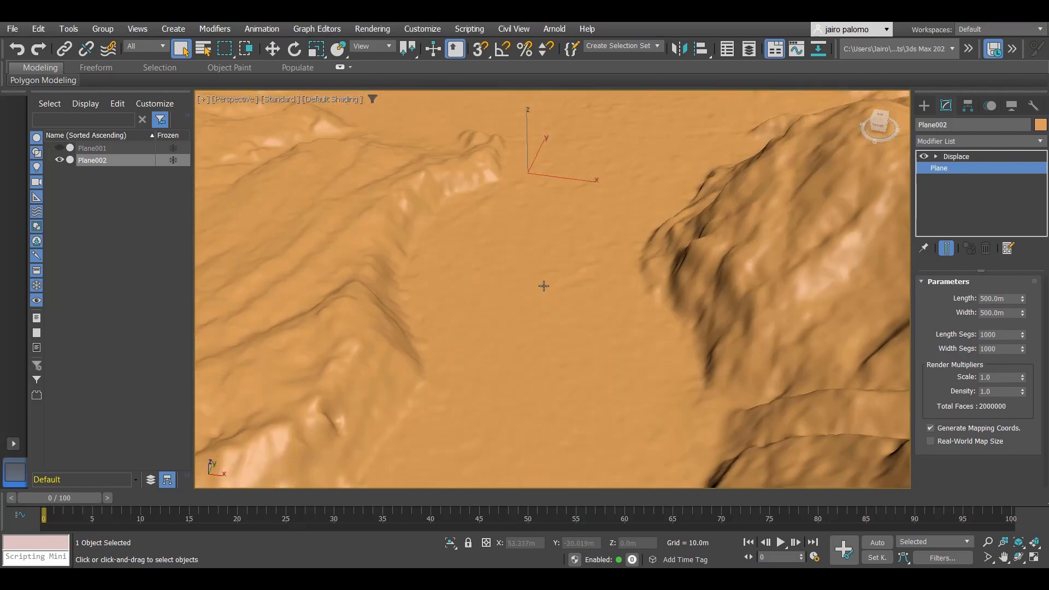
{"action": "scroll", "coordinate": [556, 253], "scroll_direction": "down", "scroll_amount": 3}
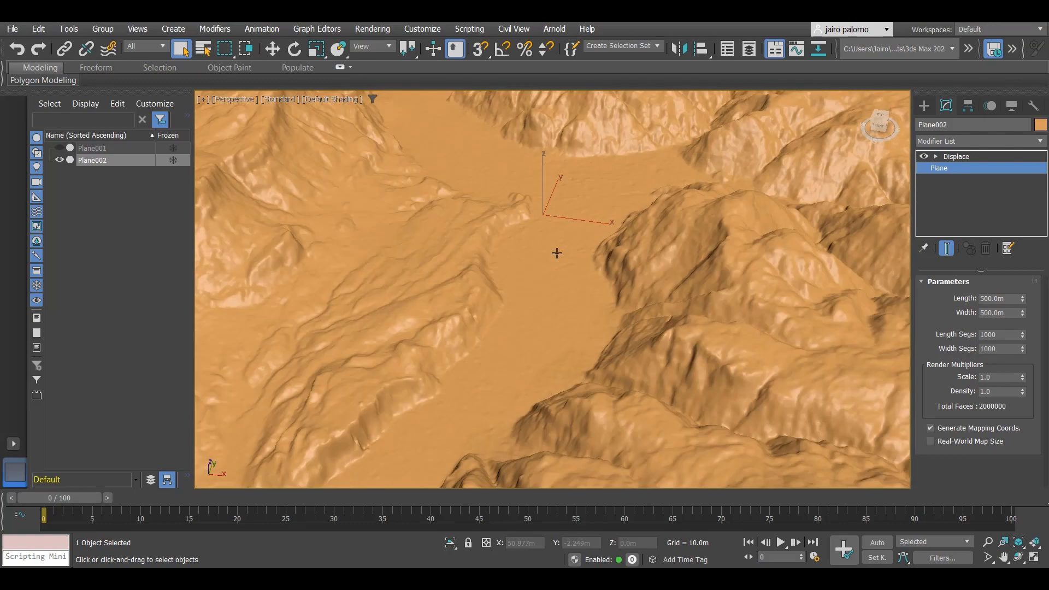
- Reduce the base plane's length segments and width segments to 500 each
{"action": "scroll", "coordinate": [538, 304], "scroll_direction": "down", "scroll_amount": 2}
{"action": "middle_click_drag", "start_coordinate": [532, 350], "coordinate": [535, 339], "text": "alt"}
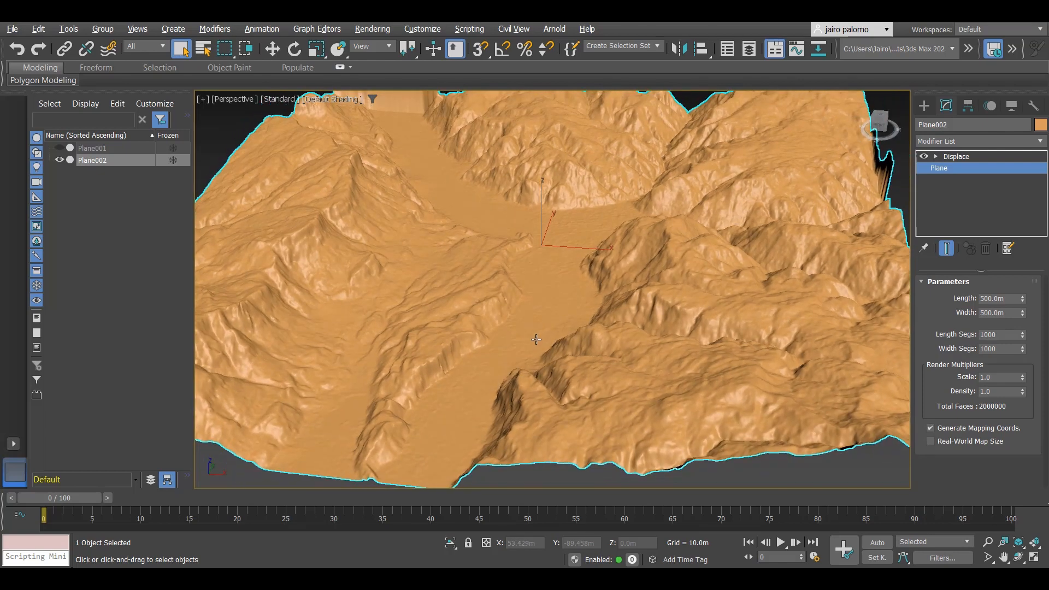
{"action": "left_click", "coordinate": [981, 334]}
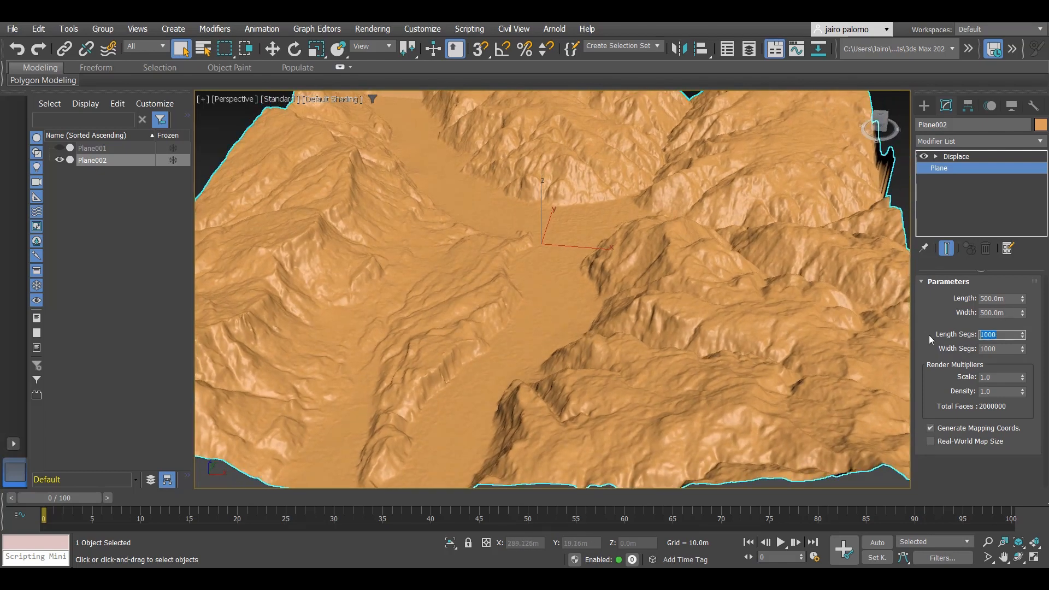
{"action": "type", "text": "500"}
{"action": "key", "text": "Tab"}
{"action": "type", "text": "500"}
{"action": "key", "text": "Tab"}
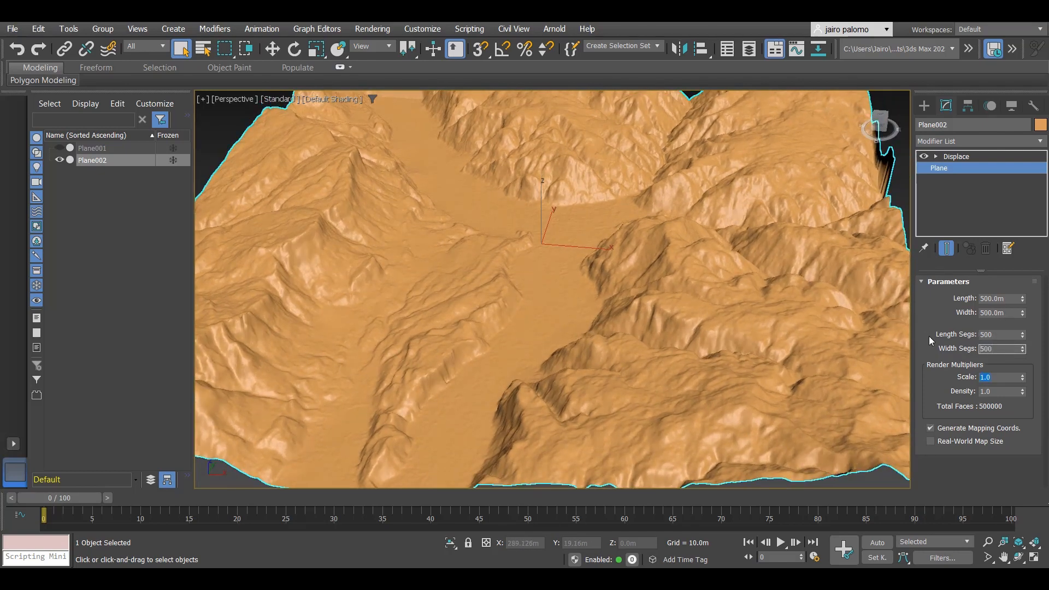
- Lower the base plane's length segments and width segments to 300 each for a lighter terrain mesh
{"action": "left_click_drag", "start_coordinate": [1003, 336], "coordinate": [936, 337]}
{"action": "key", "text": "Tab"}
{"action": "type", "text": "300"}
{"action": "key", "text": "Tab"}
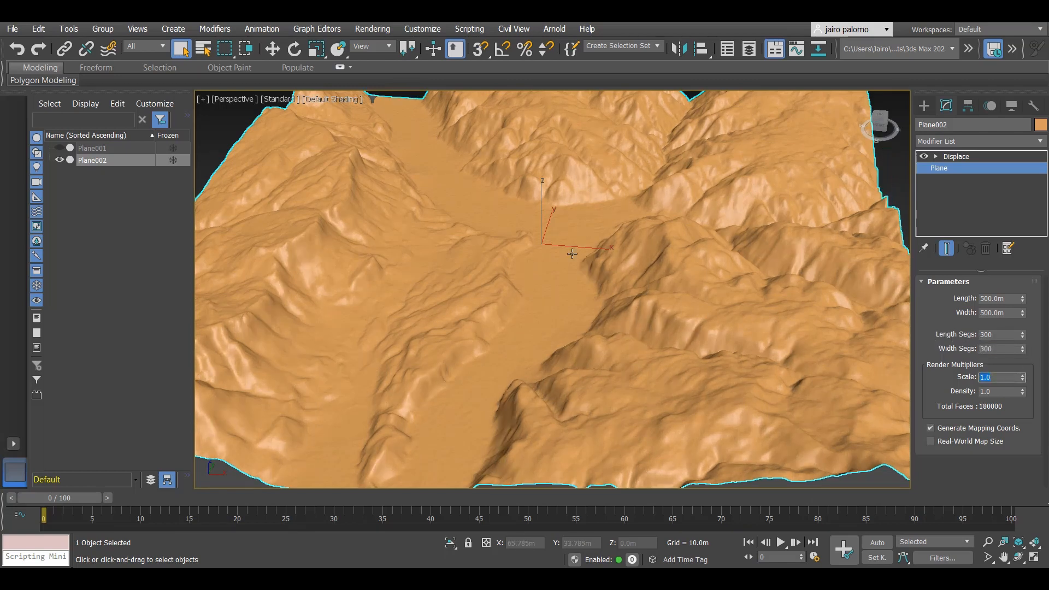
{"action": "scroll", "coordinate": [572, 254], "scroll_direction": "down", "scroll_amount": 5}
{"action": "scroll", "coordinate": [565, 251], "scroll_direction": "up", "scroll_amount": 5}
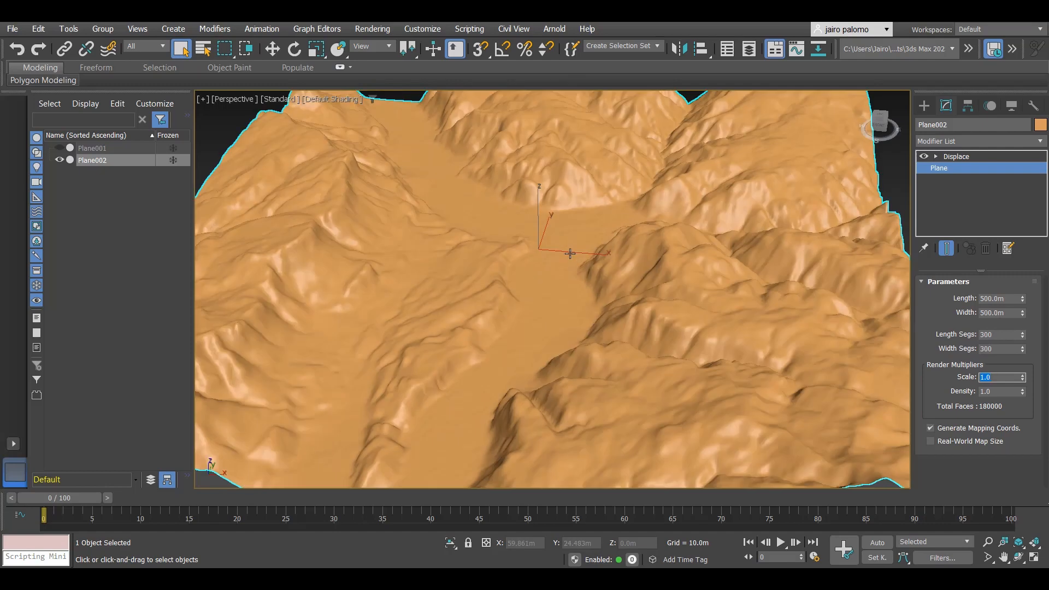
- Add a TurboSmooth modifier directly above the base Plane, beneath Displace in the modifier stack
{"action": "left_click", "coordinate": [964, 141]}
{"action": "key", "text": "t"}
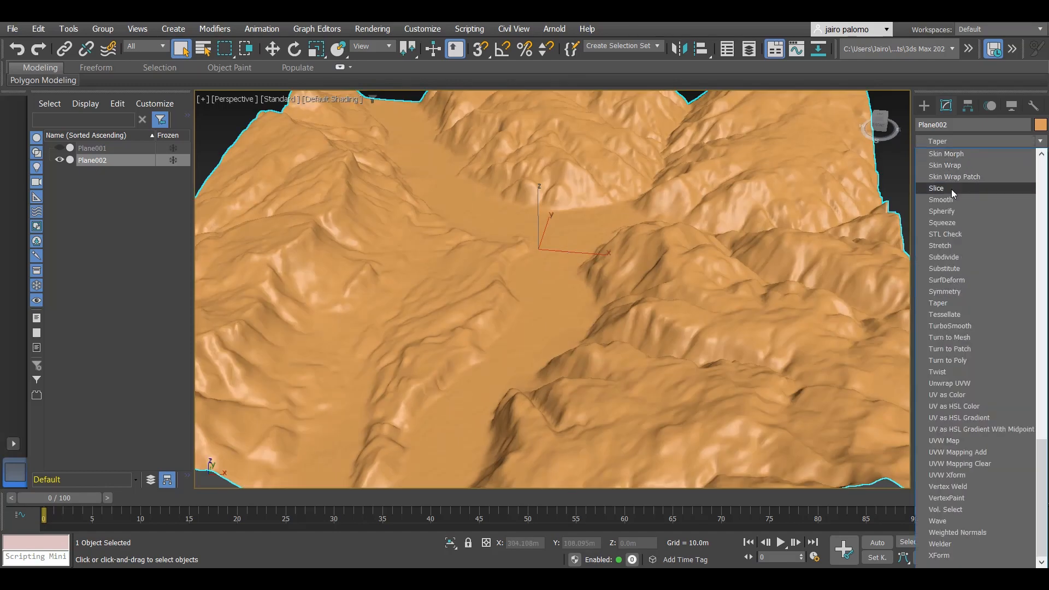
{"action": "left_click", "coordinate": [940, 325]}
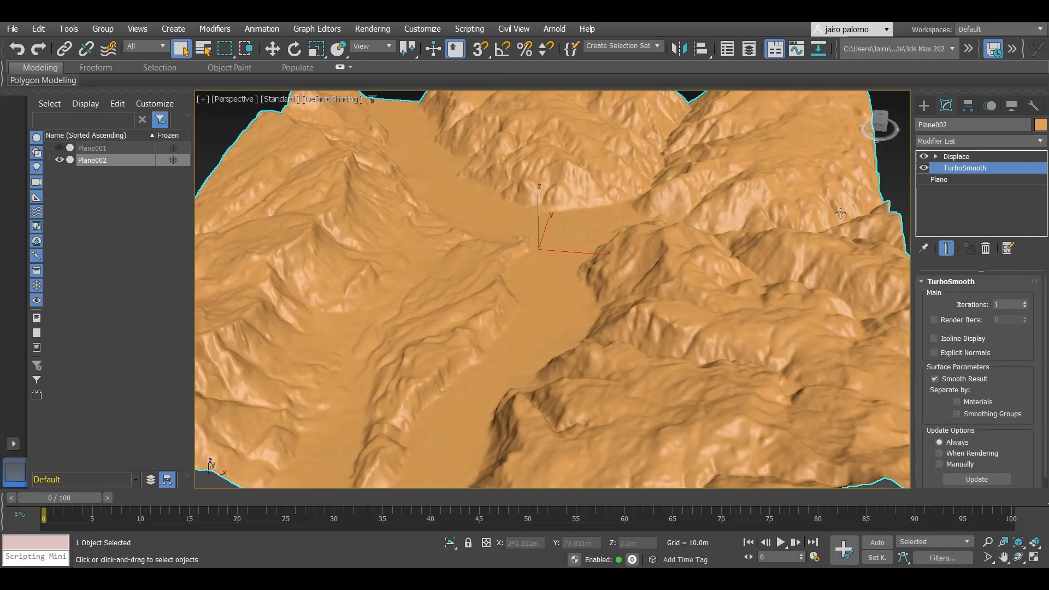
- Toggle the Displace effect off and on to compare, and move the TurboSmooth modifier above Displace in the stack
{"action": "left_click", "coordinate": [924, 156]}
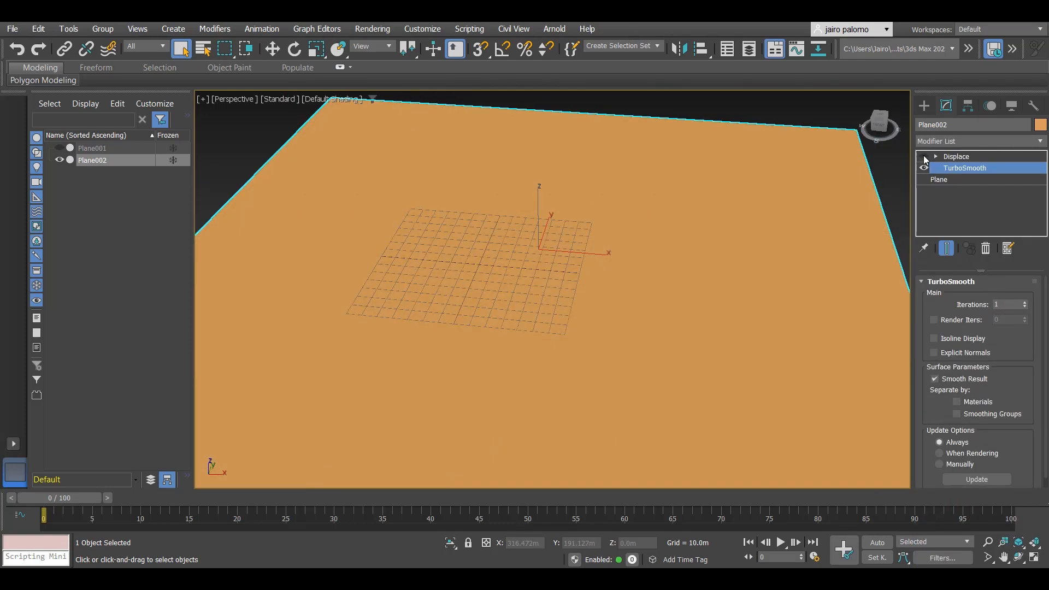
{"action": "left_click", "coordinate": [923, 156]}
{"action": "left_click_drag", "start_coordinate": [947, 168], "coordinate": [946, 156]}
{"action": "left_click", "coordinate": [923, 156]}
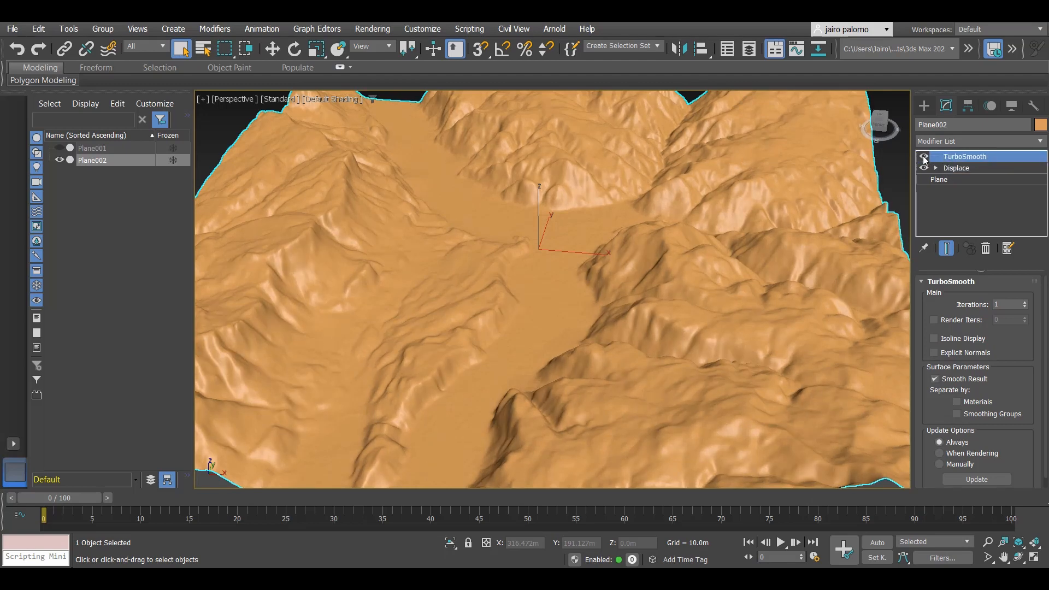
- Examine the smoothed terrain as a whole and close up, including the valley floor and mountain ridges
{"action": "scroll", "coordinate": [642, 230], "scroll_direction": "down", "scroll_amount": 5}
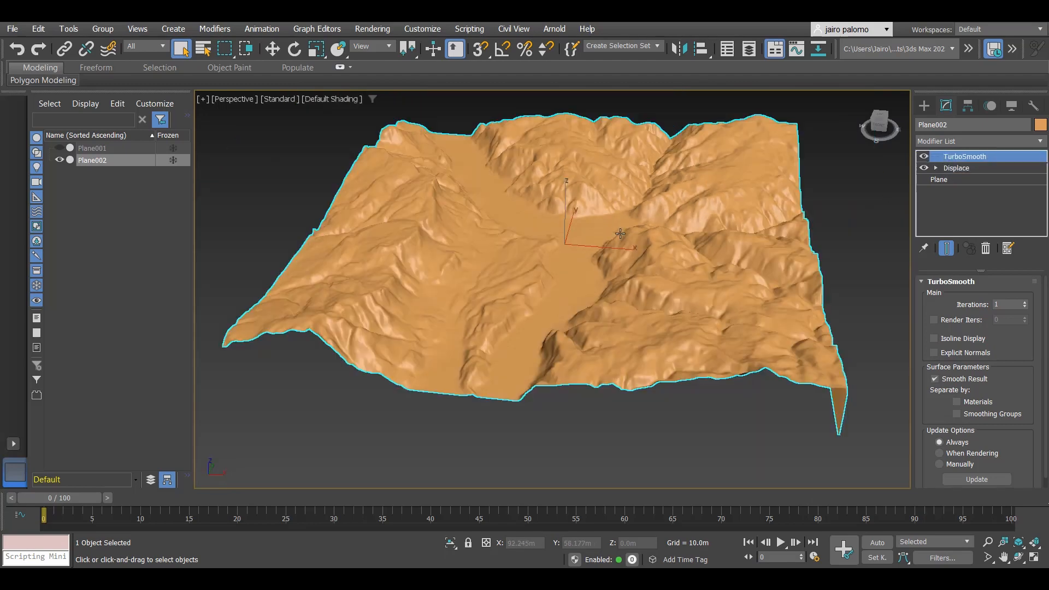
{"action": "scroll", "coordinate": [587, 258], "scroll_direction": "up", "scroll_amount": 3}
{"action": "middle_click_drag", "start_coordinate": [599, 269], "coordinate": [565, 308]}
{"action": "scroll", "coordinate": [565, 307], "scroll_direction": "up", "scroll_amount": 6}
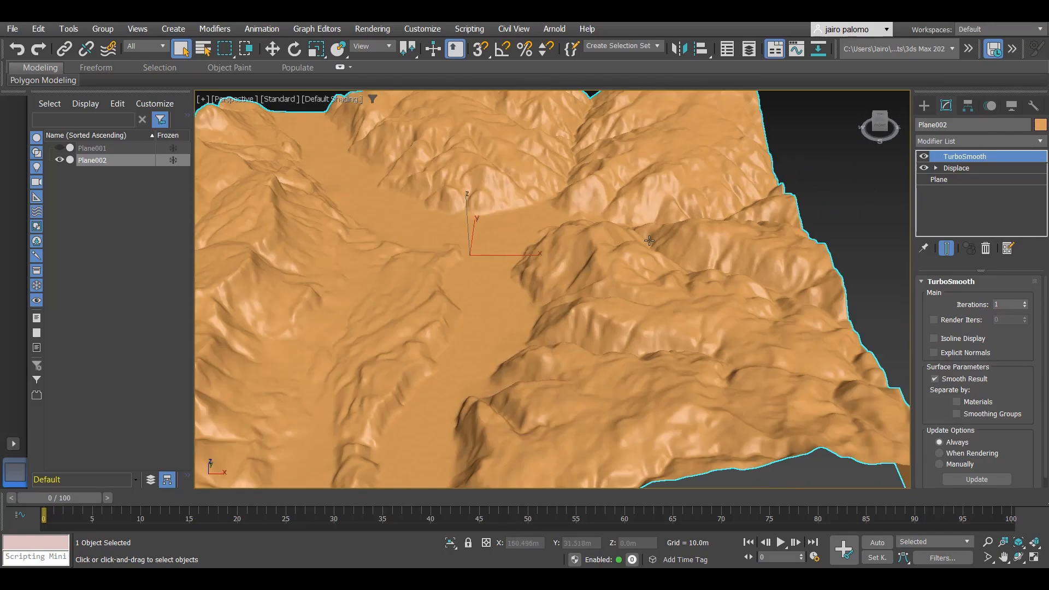
{"action": "mouse_move", "coordinate": [649, 291]}
{"action": "middle_mouse_down", "text": "alt"}
{"action": "mouse_move", "coordinate": [590, 300]}
{"action": "mouse_move", "coordinate": [612, 271]}
{"action": "mouse_move", "coordinate": [637, 292]}
{"action": "middle_mouse_up", "text": "alt"}
{"action": "scroll", "coordinate": [638, 292], "scroll_direction": "down", "scroll_amount": 5}
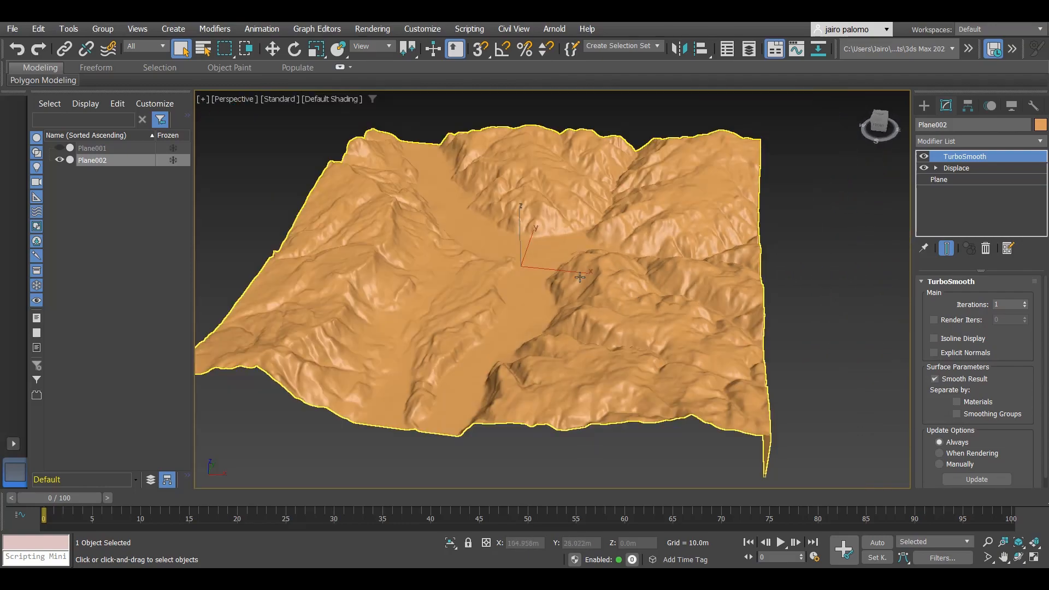
{"action": "scroll", "coordinate": [579, 278], "scroll_direction": "up", "scroll_amount": 1}
{"action": "middle_click_drag", "start_coordinate": [581, 284], "coordinate": [590, 328]}
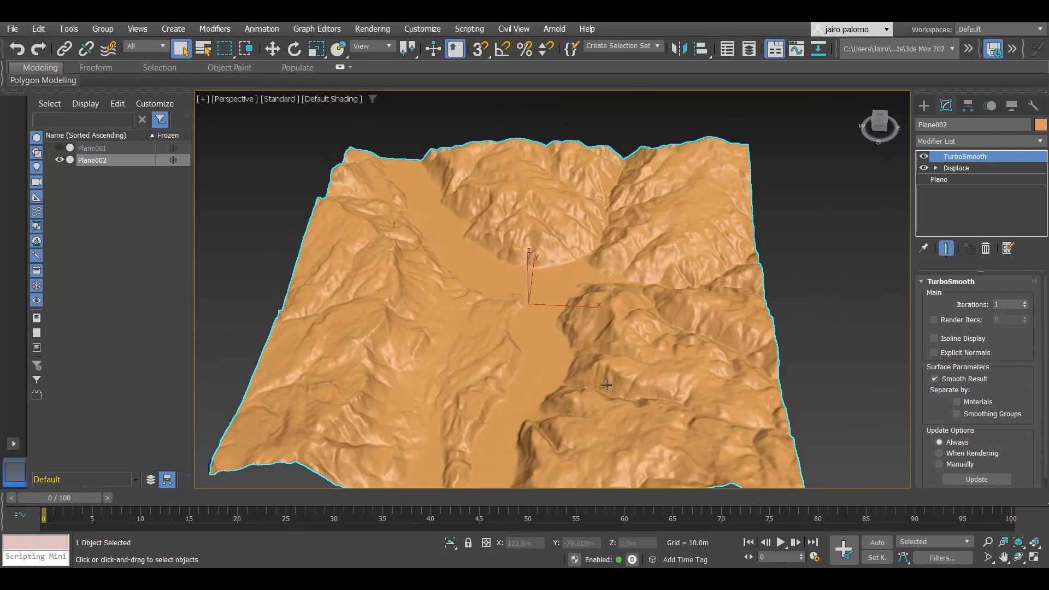
{"action": "middle_click_drag", "start_coordinate": [607, 384], "coordinate": [606, 374], "text": "alt"}
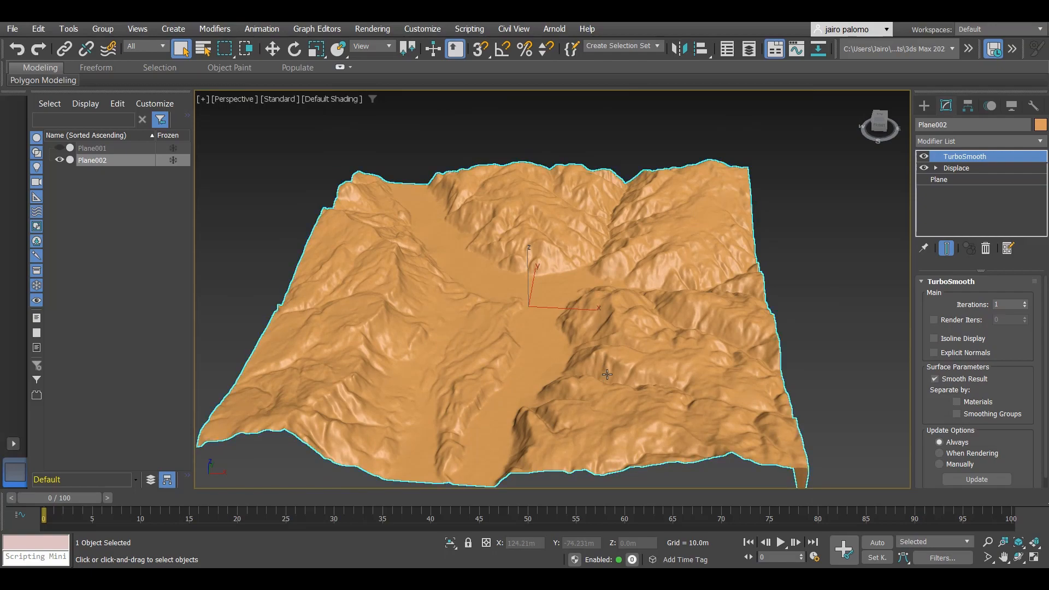